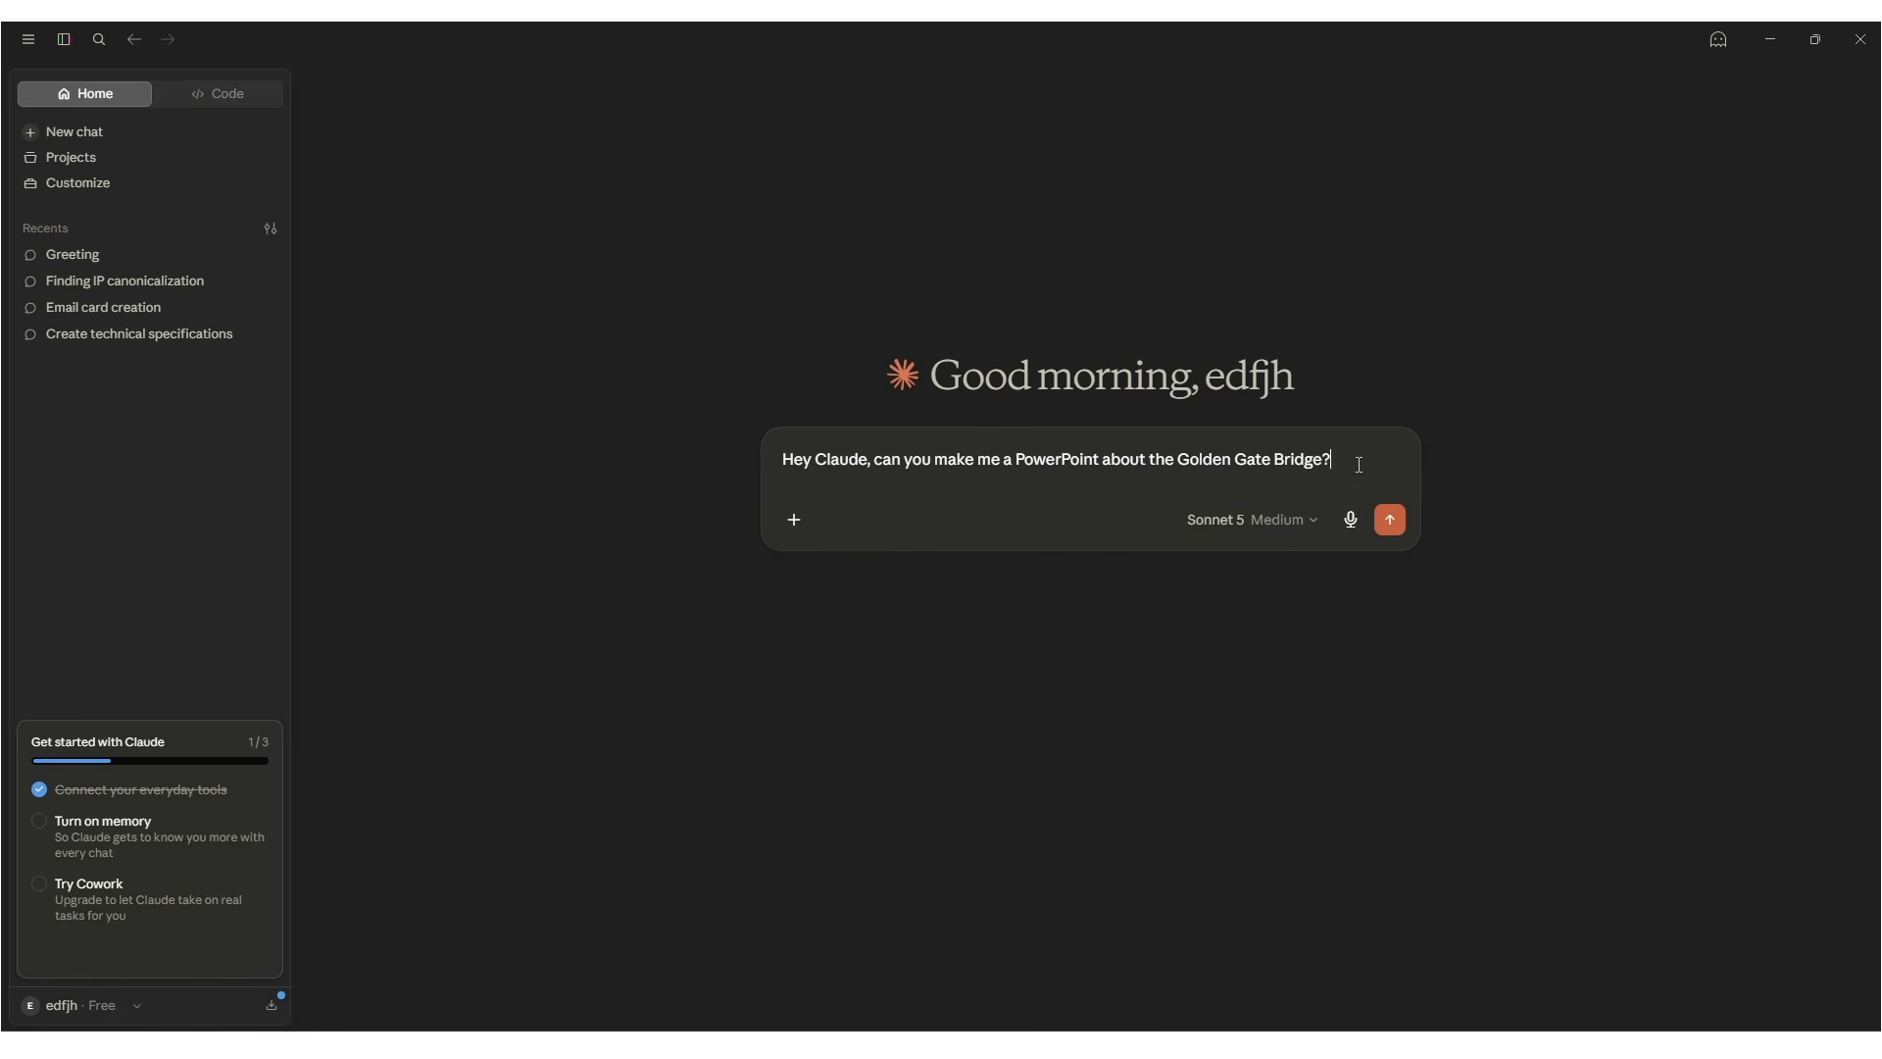
Clear the drafted PowerPoint request from the message box and open the connector directory
drag(1358, 460, 669, 490)
key(BackSpace)
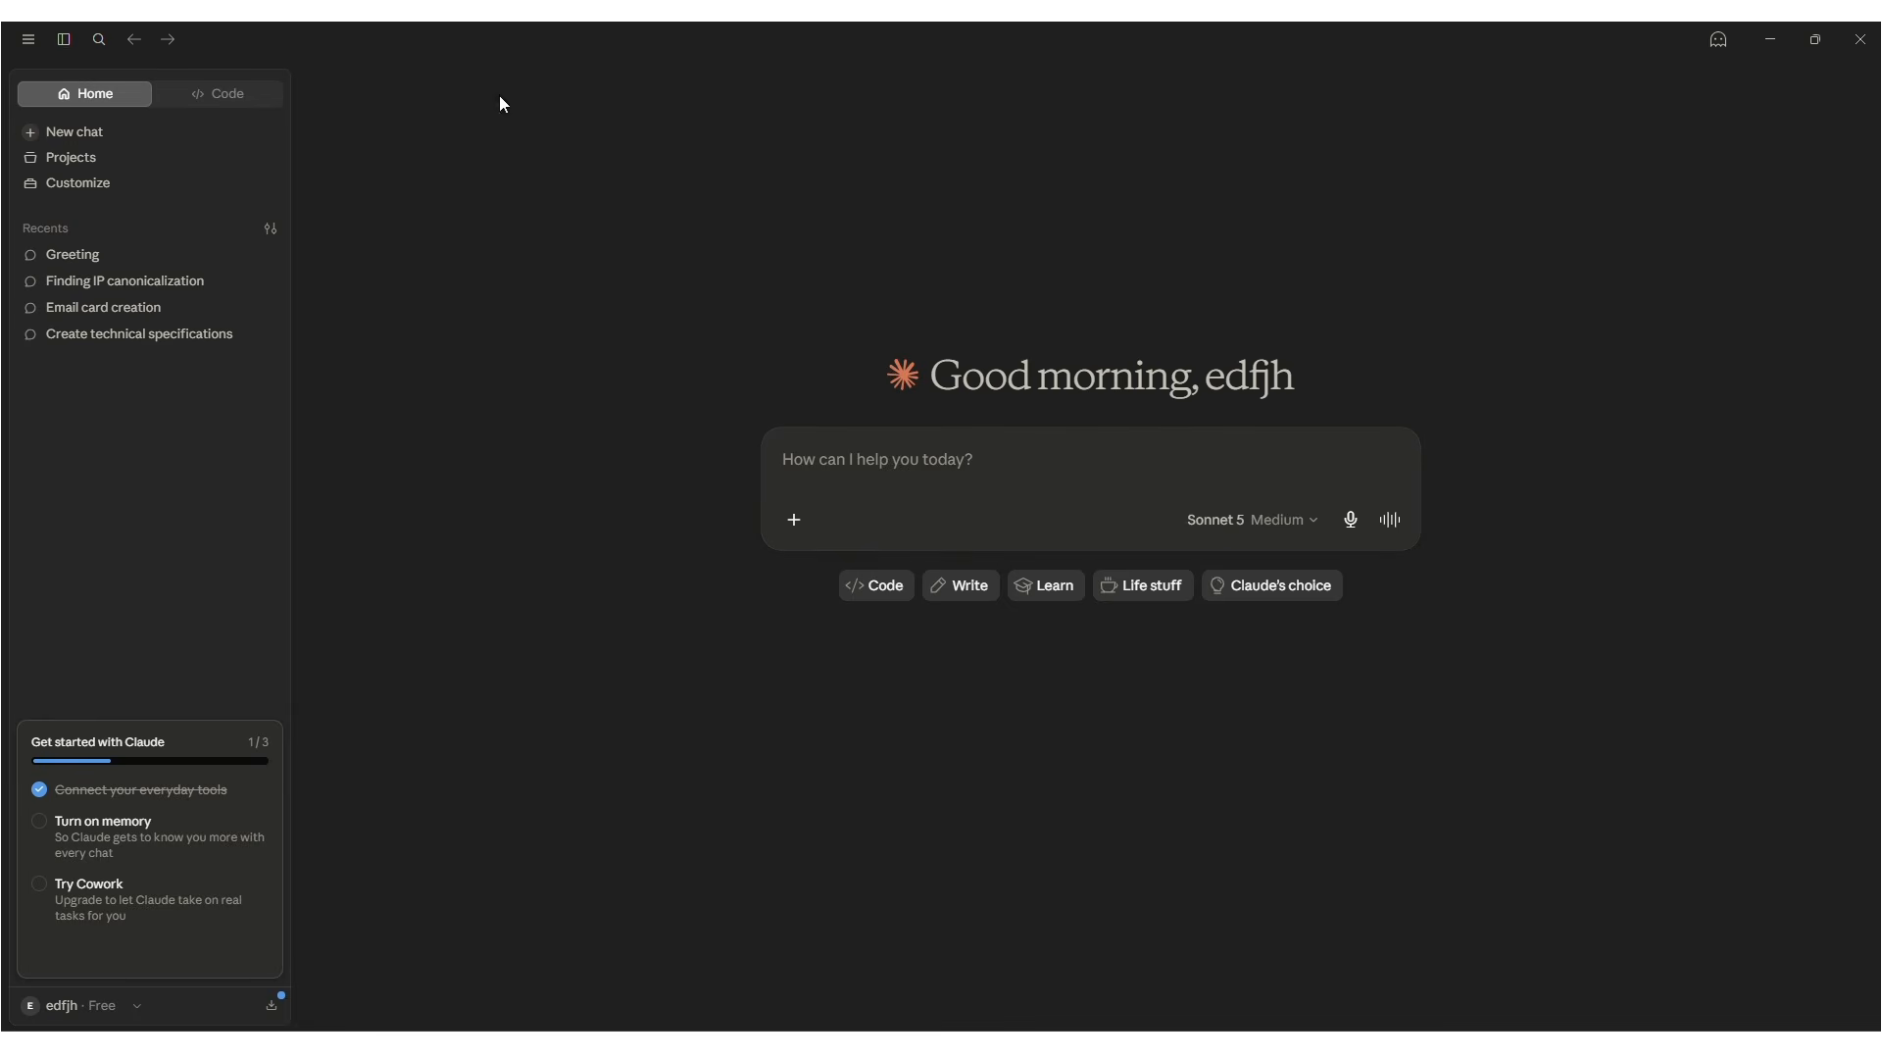
click(794, 520)
click(632, 490)
click(794, 519)
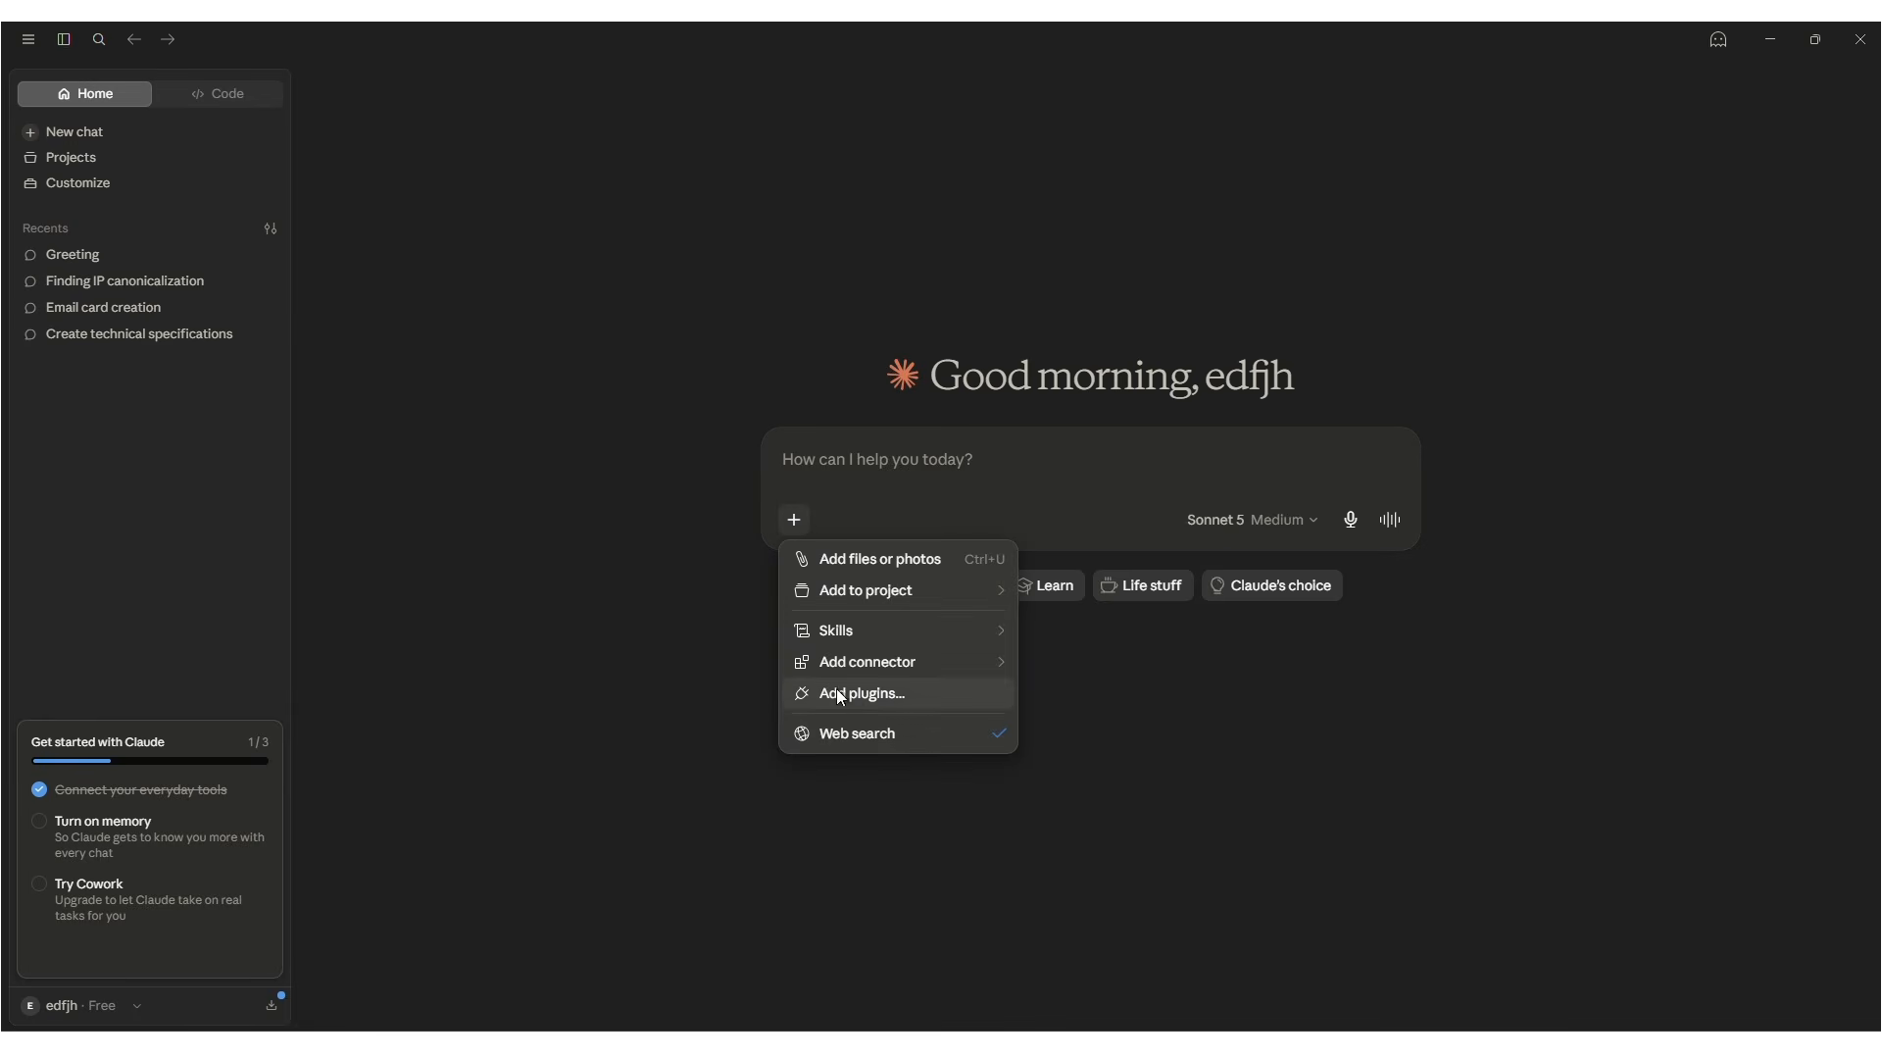
mouse_move(861, 664)
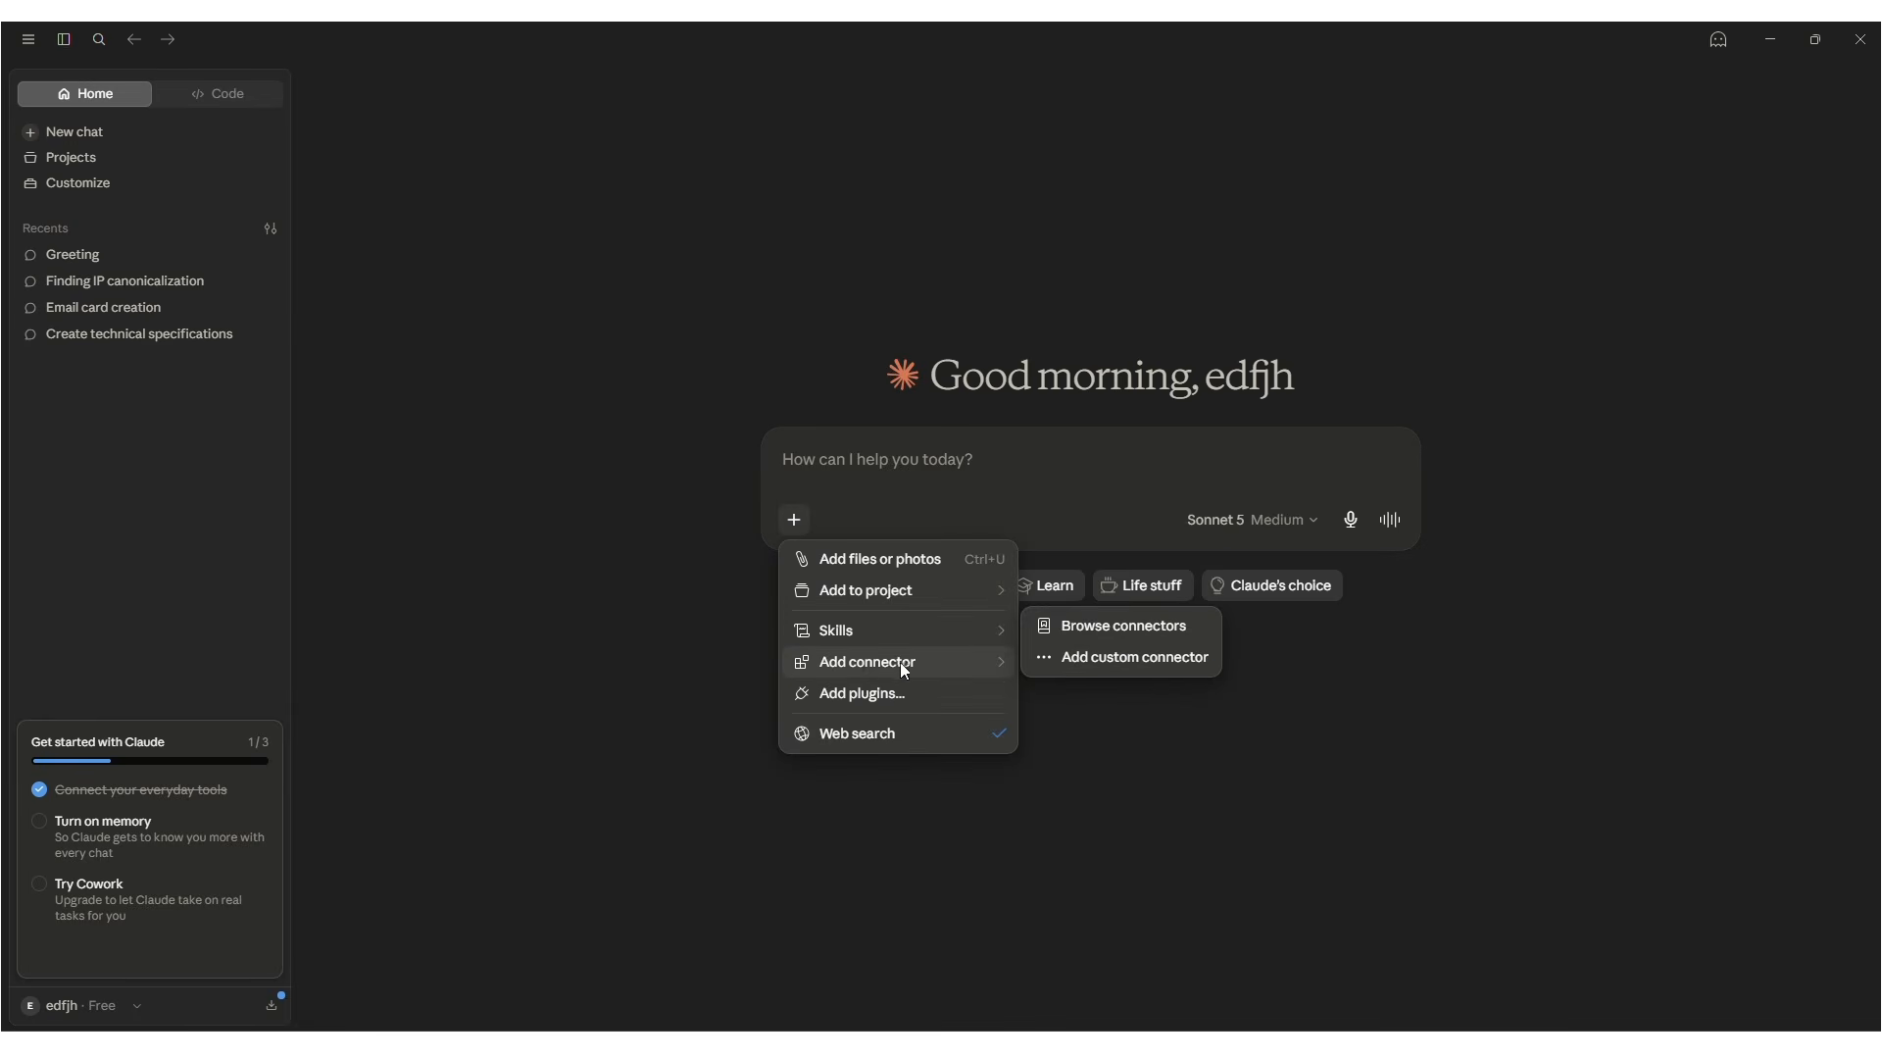
click(1109, 627)
Search the connector directory for Blender, install the Blender connector, and close the directory
click(781, 173)
text(bler)
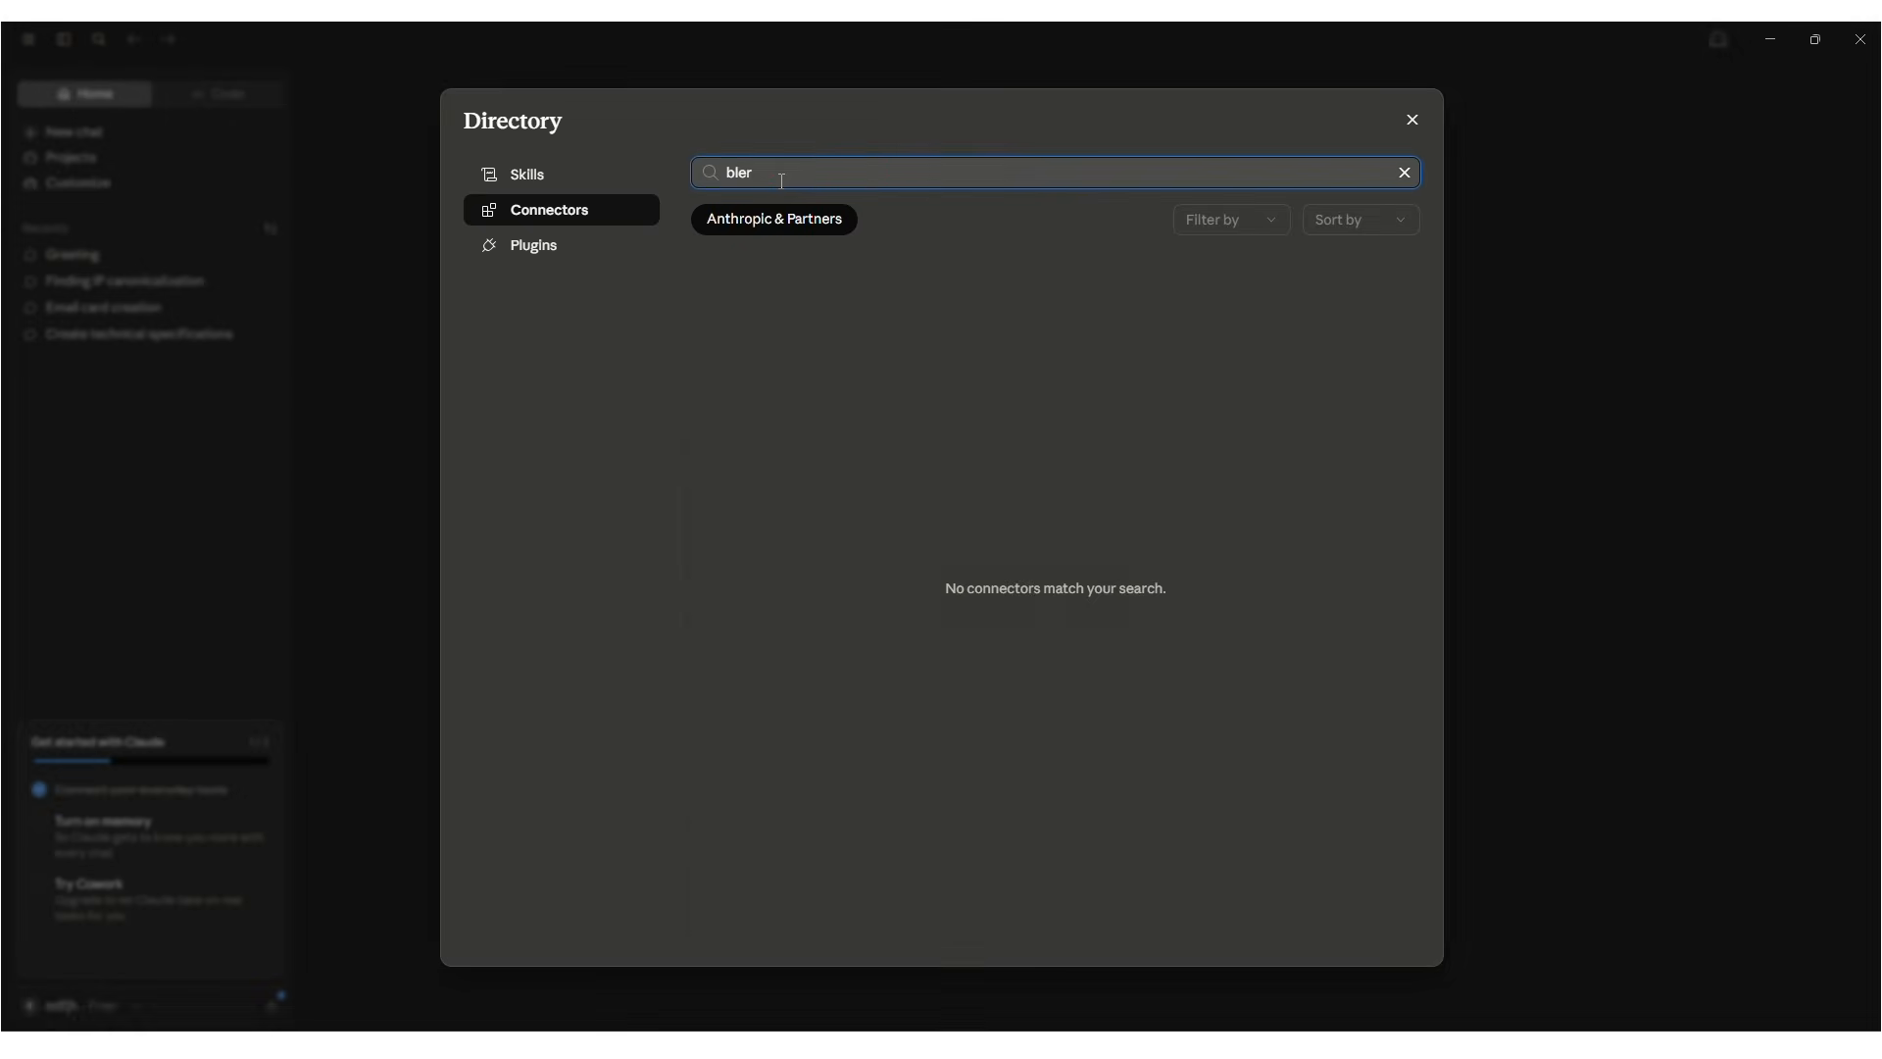
key(BackSpace)
click(1178, 302)
click(1362, 197)
click(789, 524)
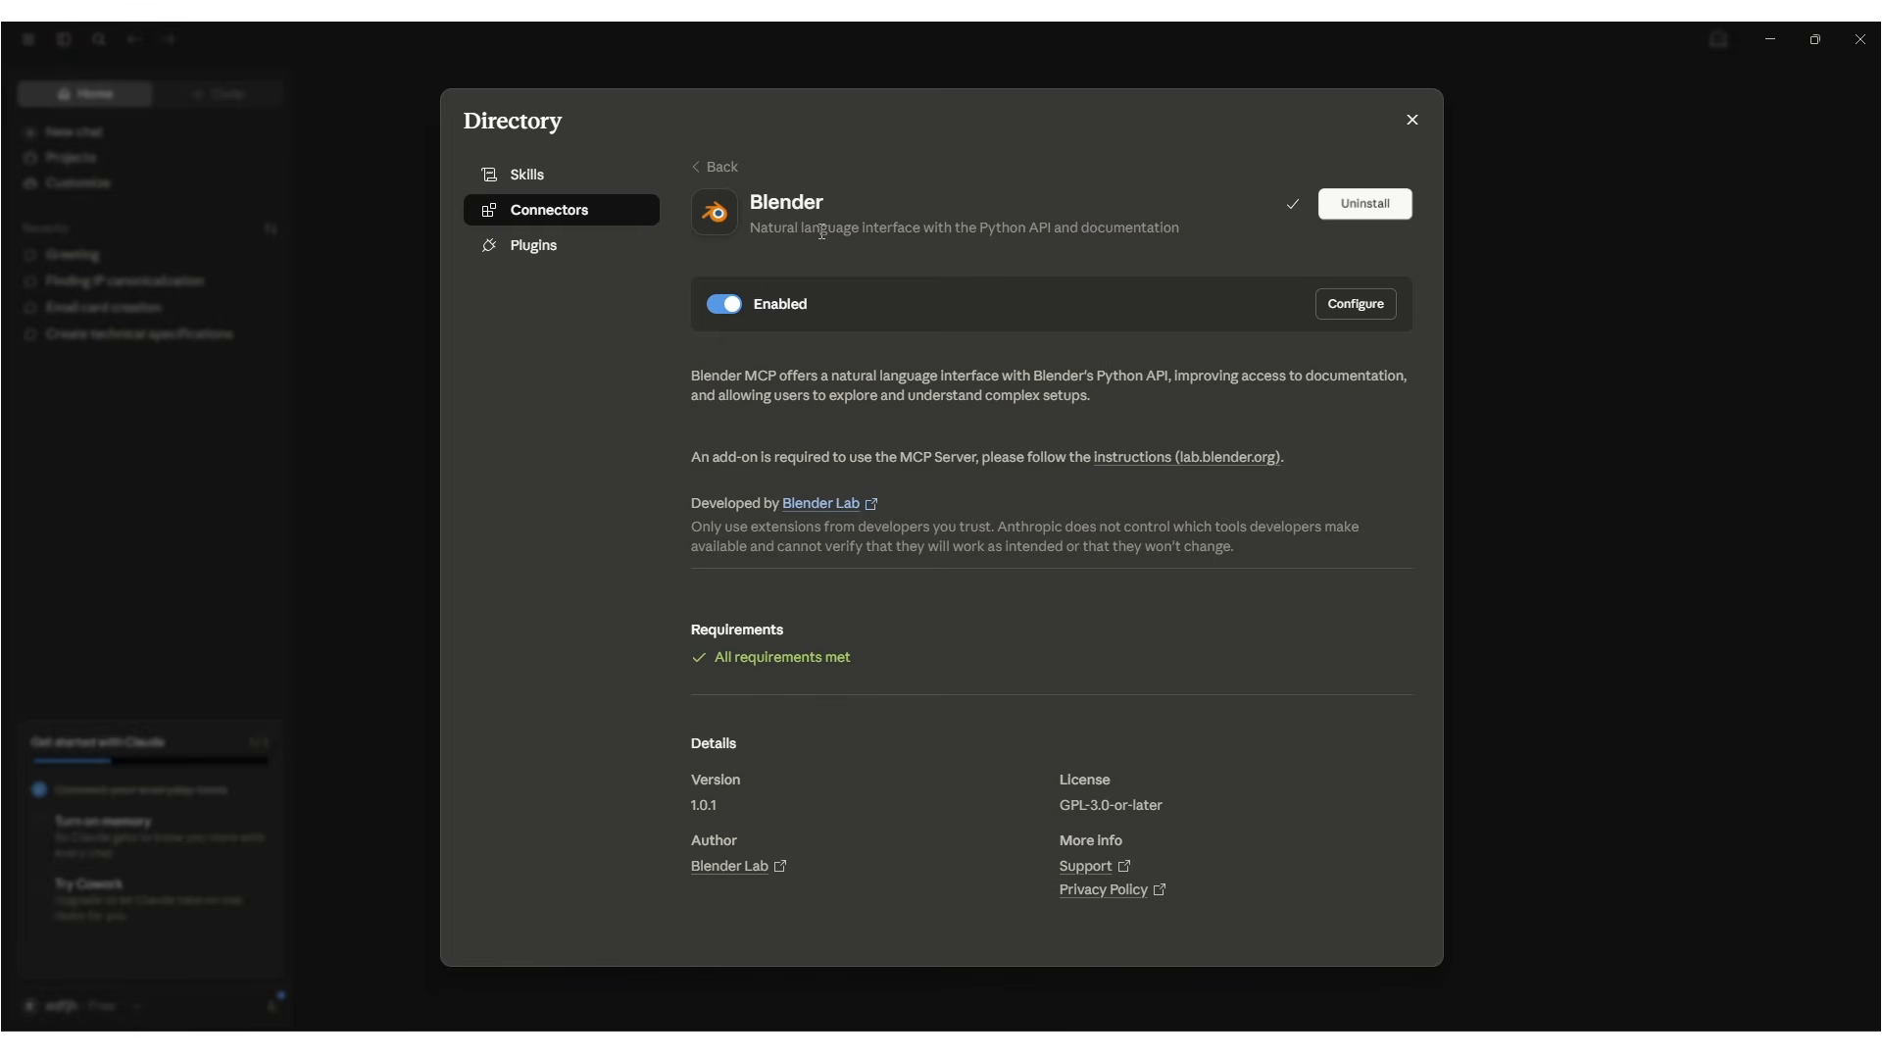
click(1411, 119)
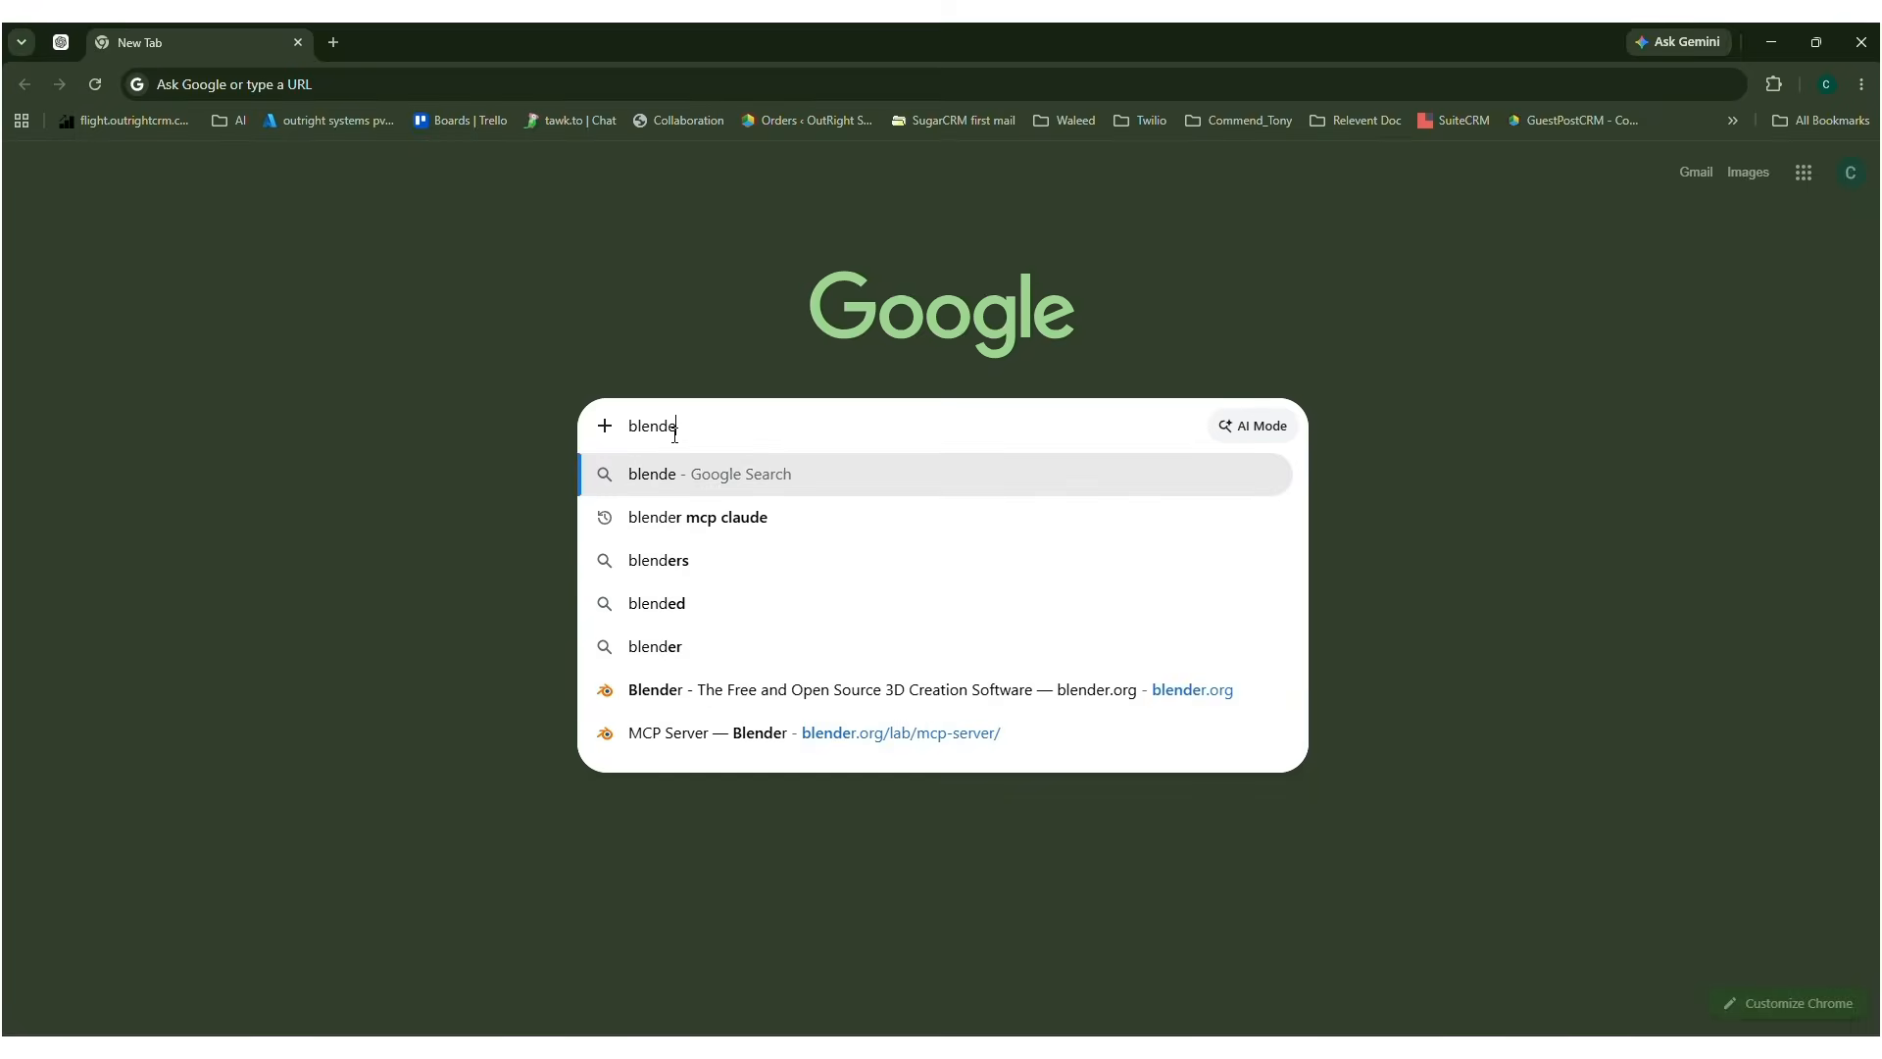
Search Google for blender in the browser, open the official blender.org site, and go to its download page
key(Return)
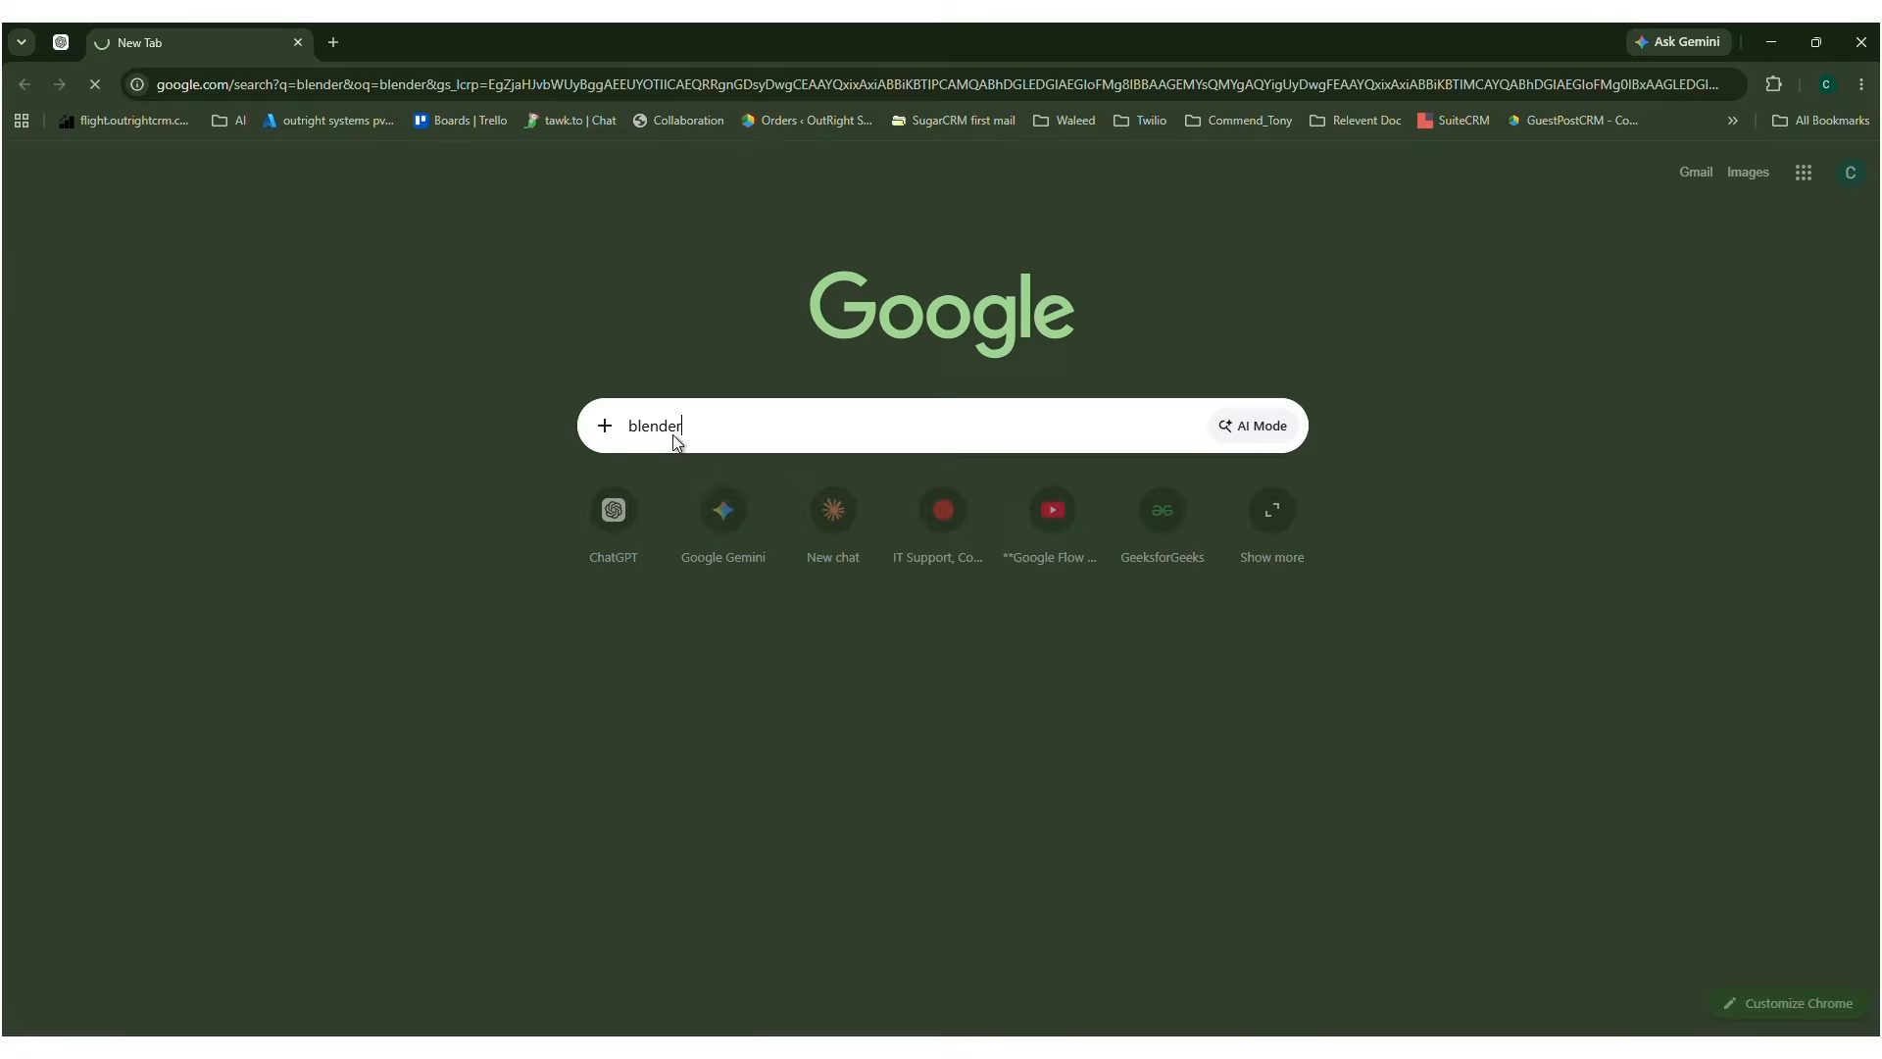
click(267, 324)
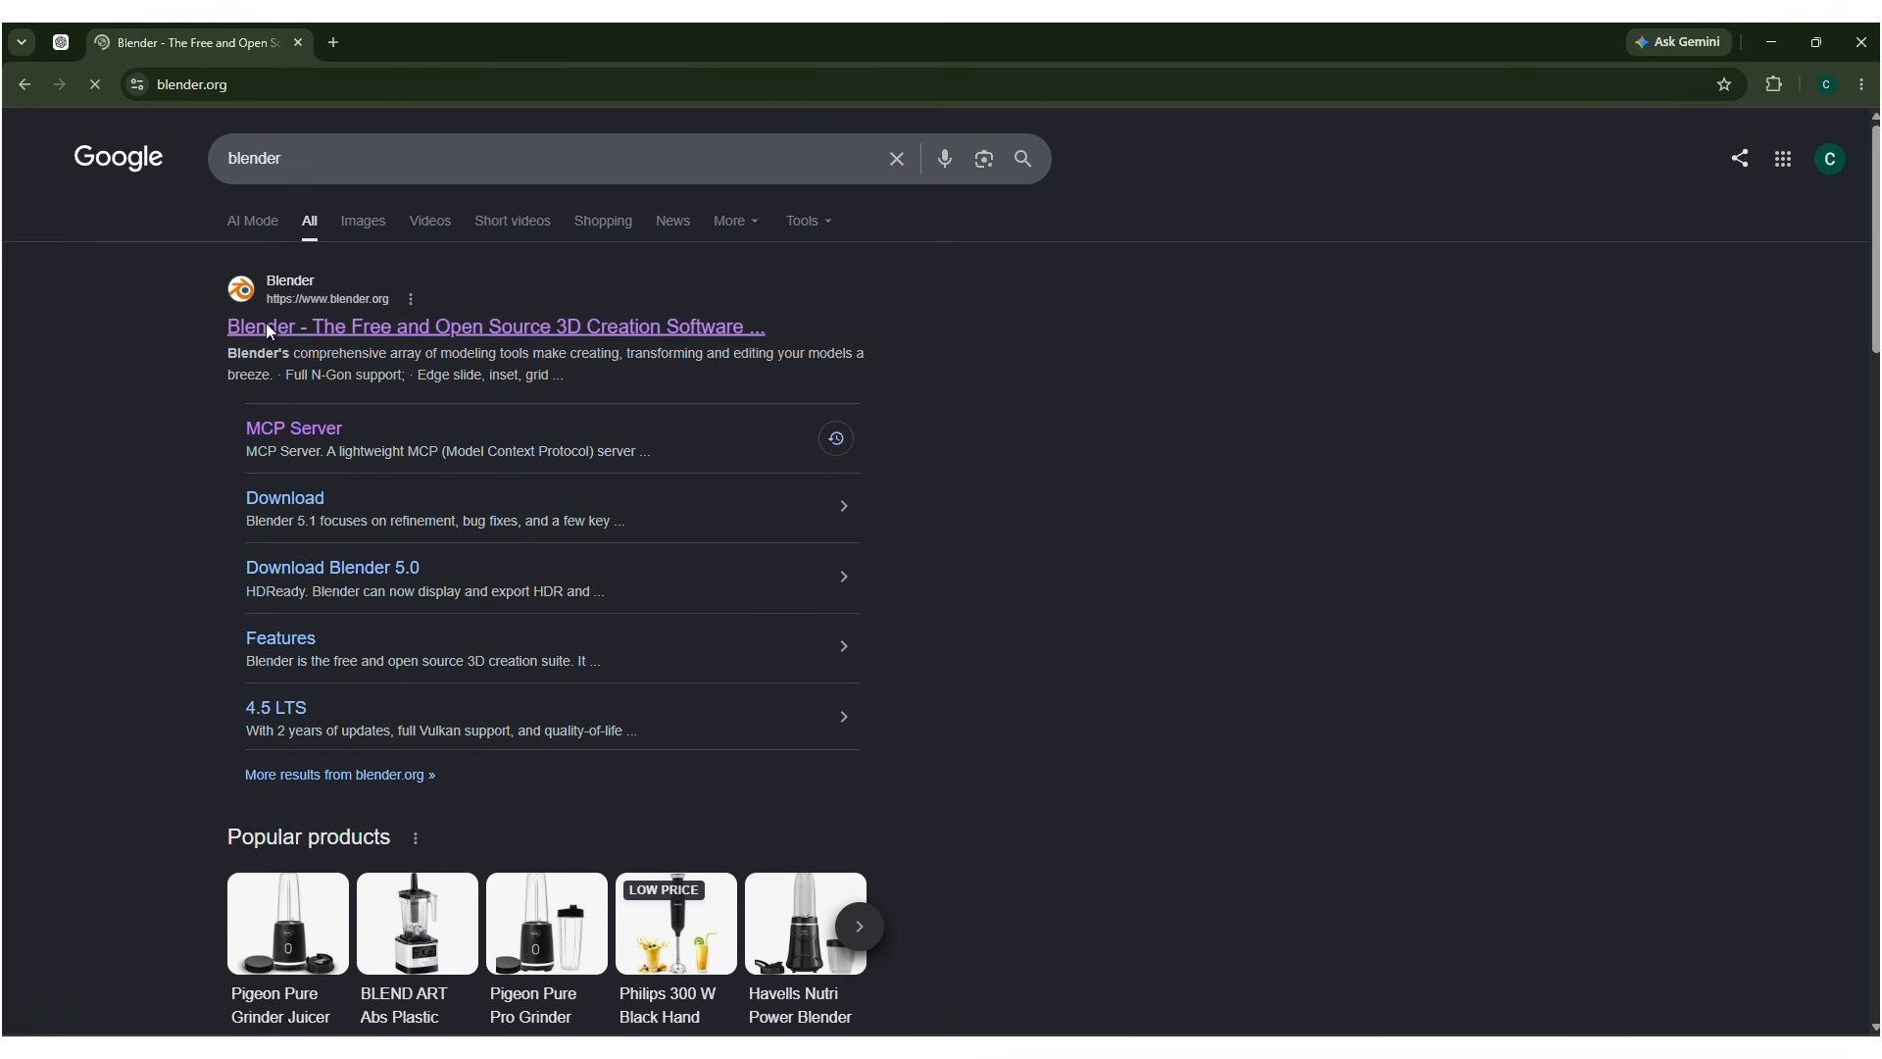
click(1019, 145)
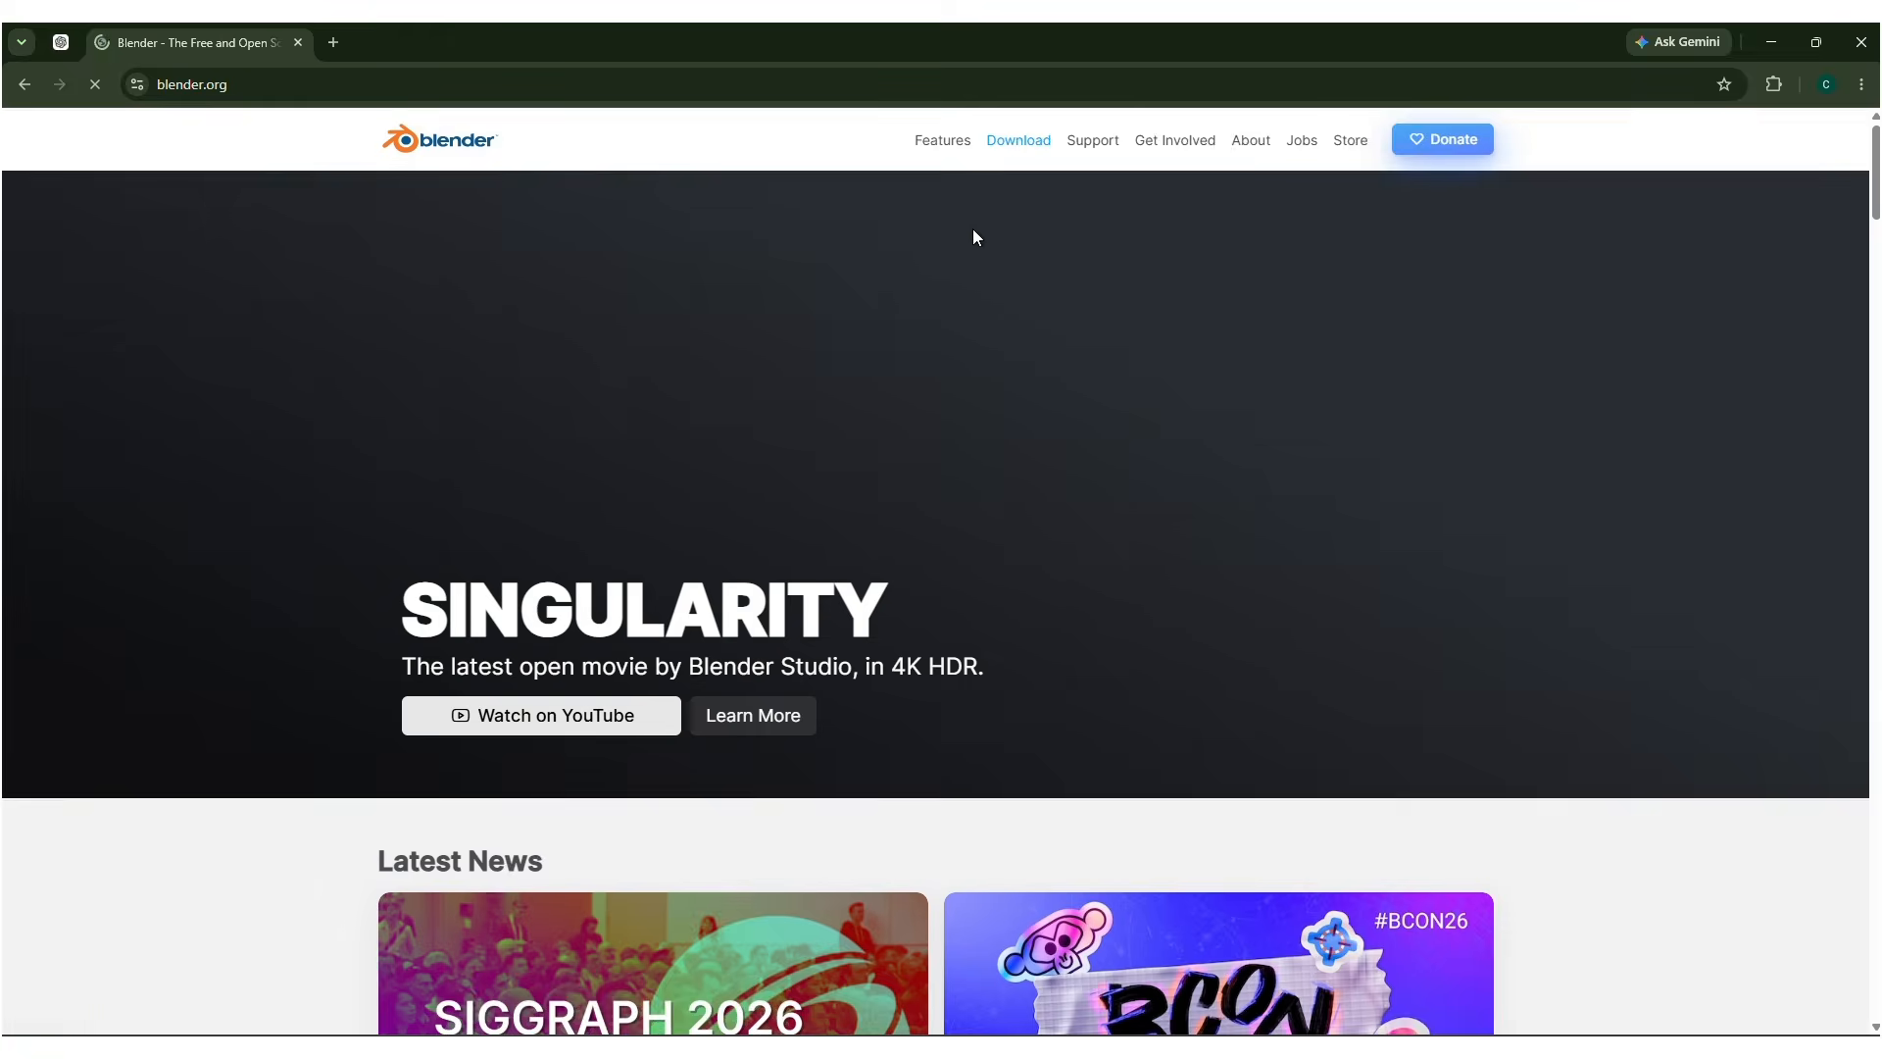
drag(1019, 482, 1079, 492)
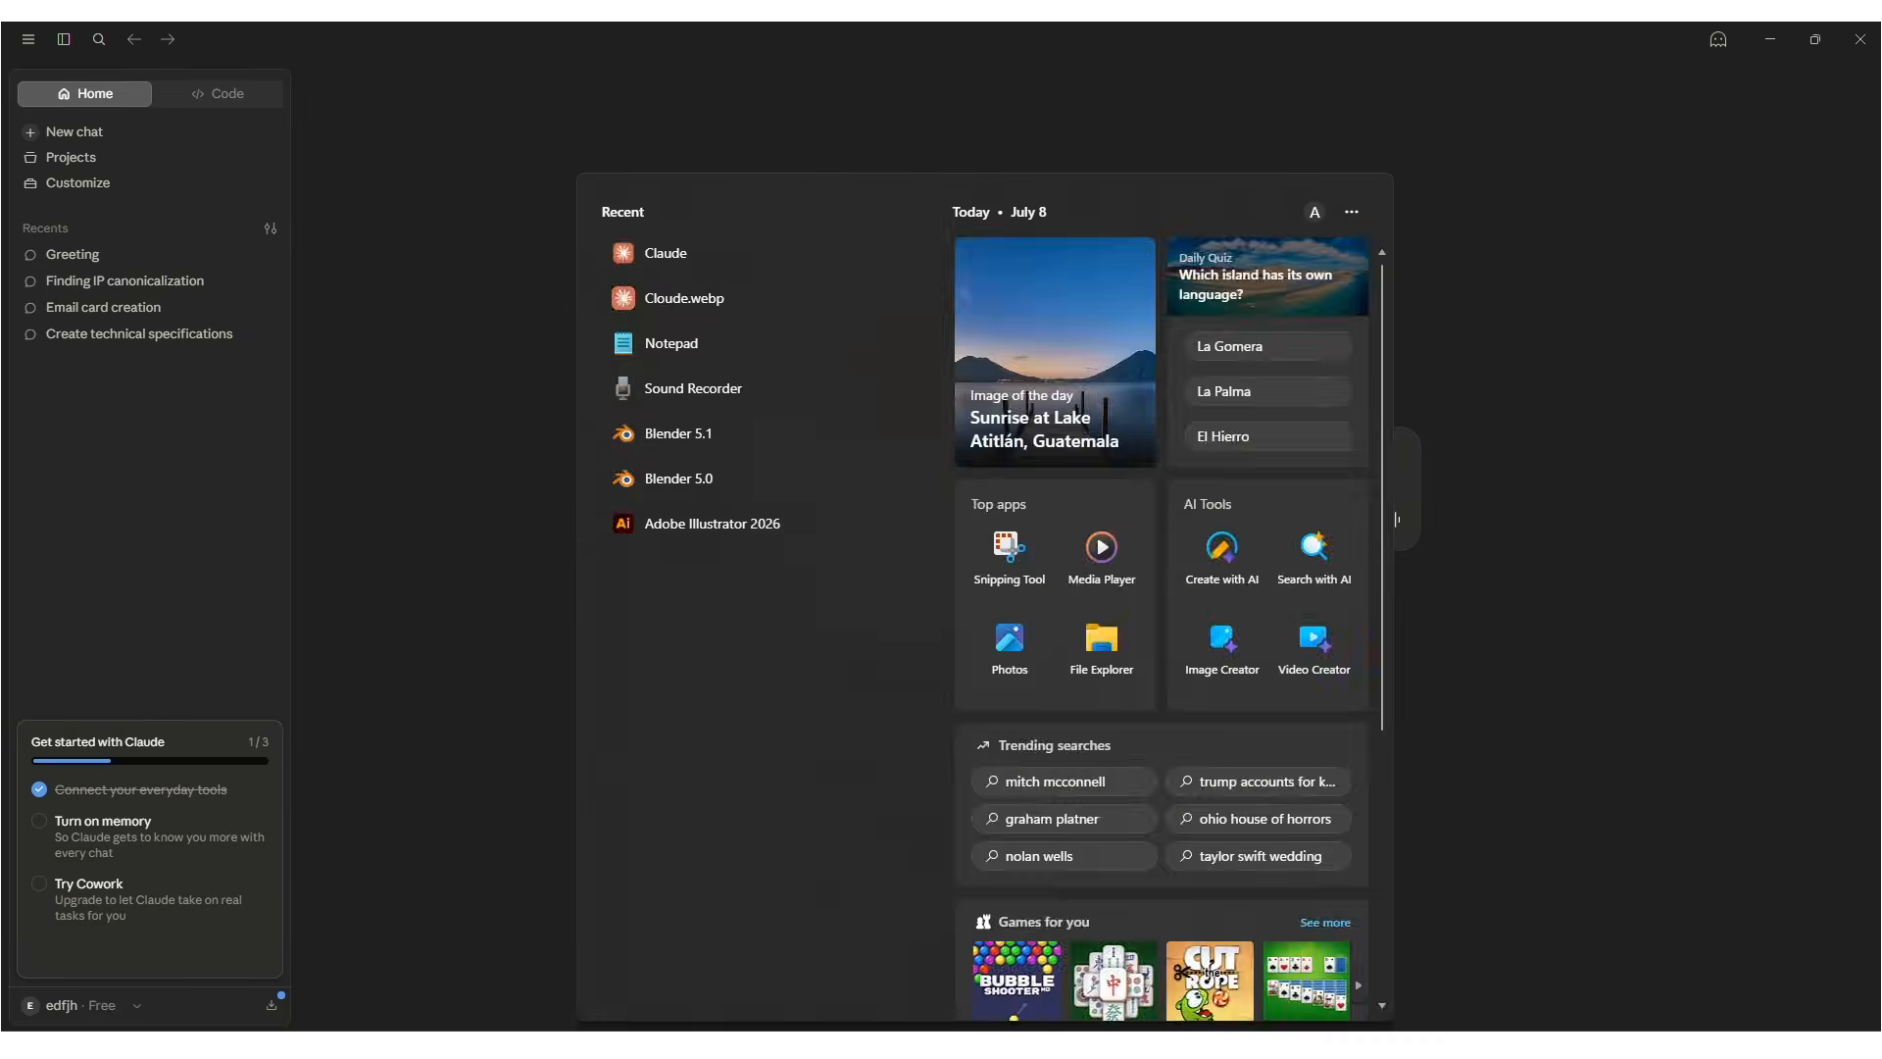
Find the installed Blender application with the Windows search and launch it
text(blender)
click(712, 419)
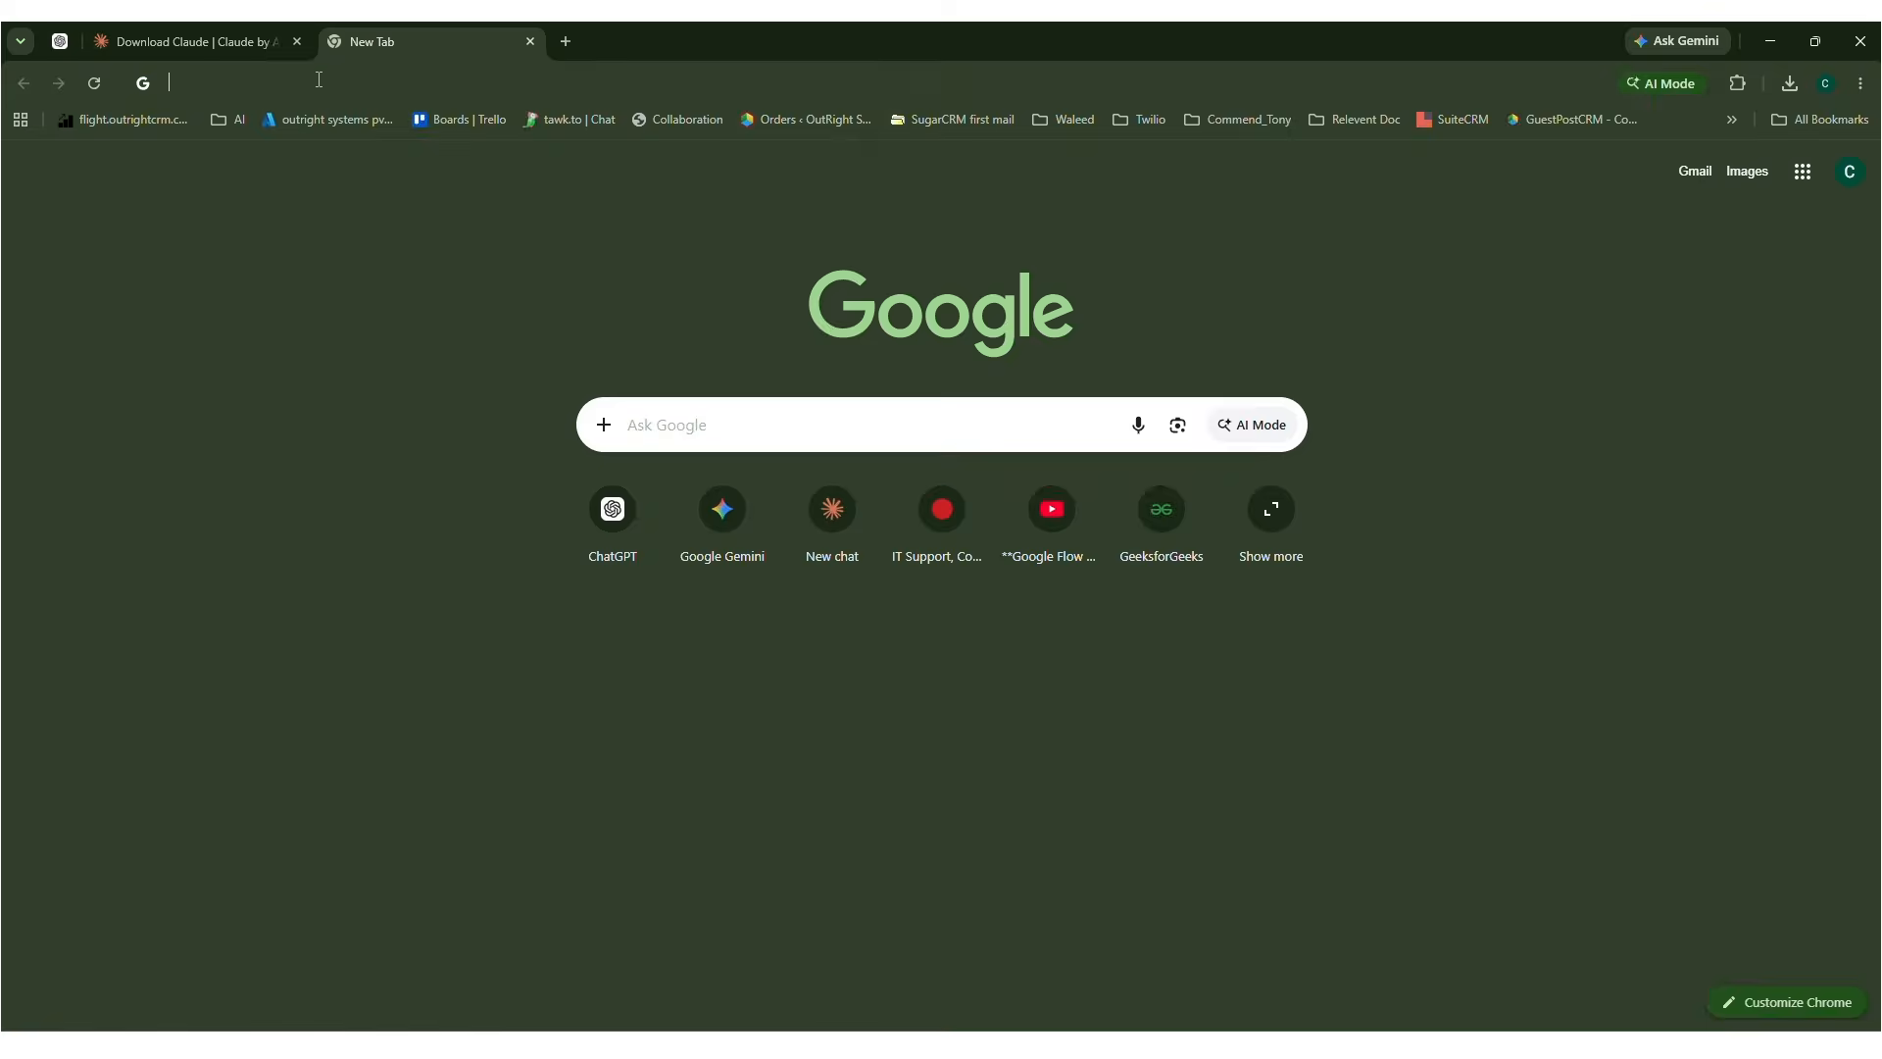
Search the web in the browser for "blender mcp claude" and open the MCP Server page on blender.org
click(319, 83)
text(blender mcp)
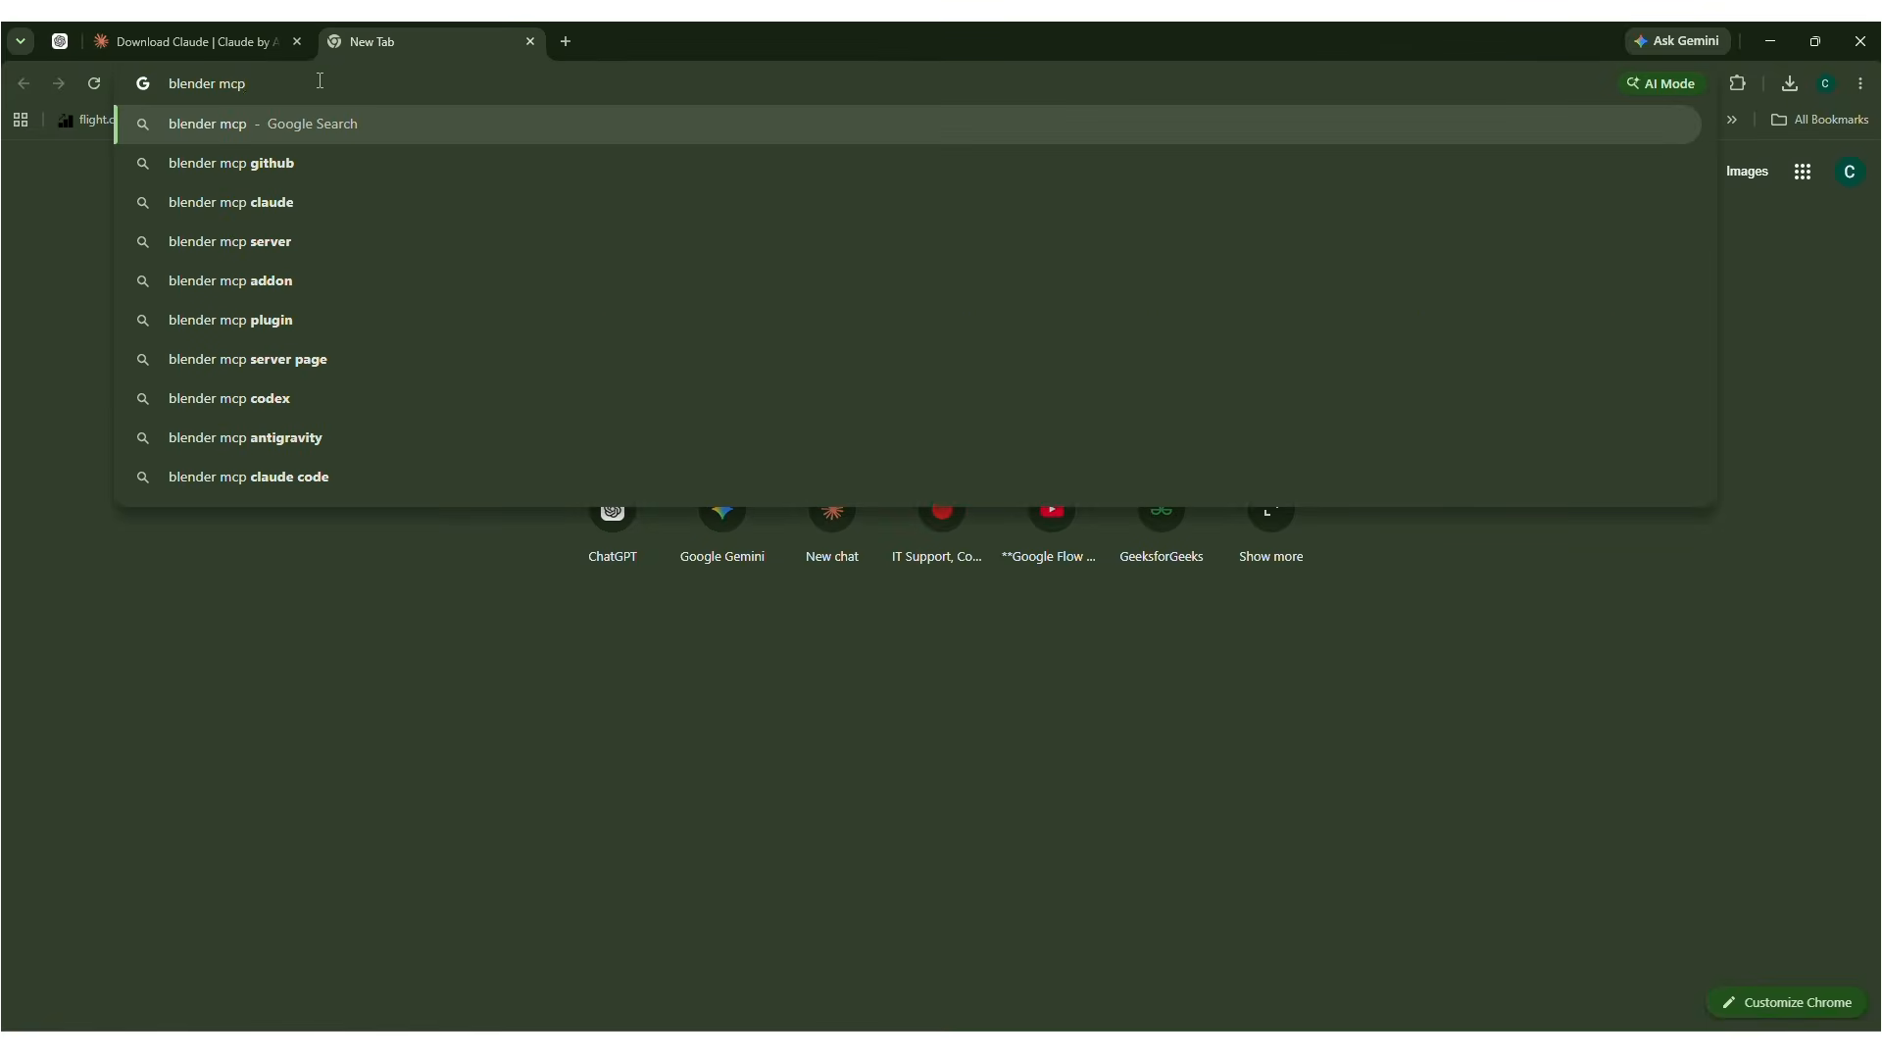
click(294, 202)
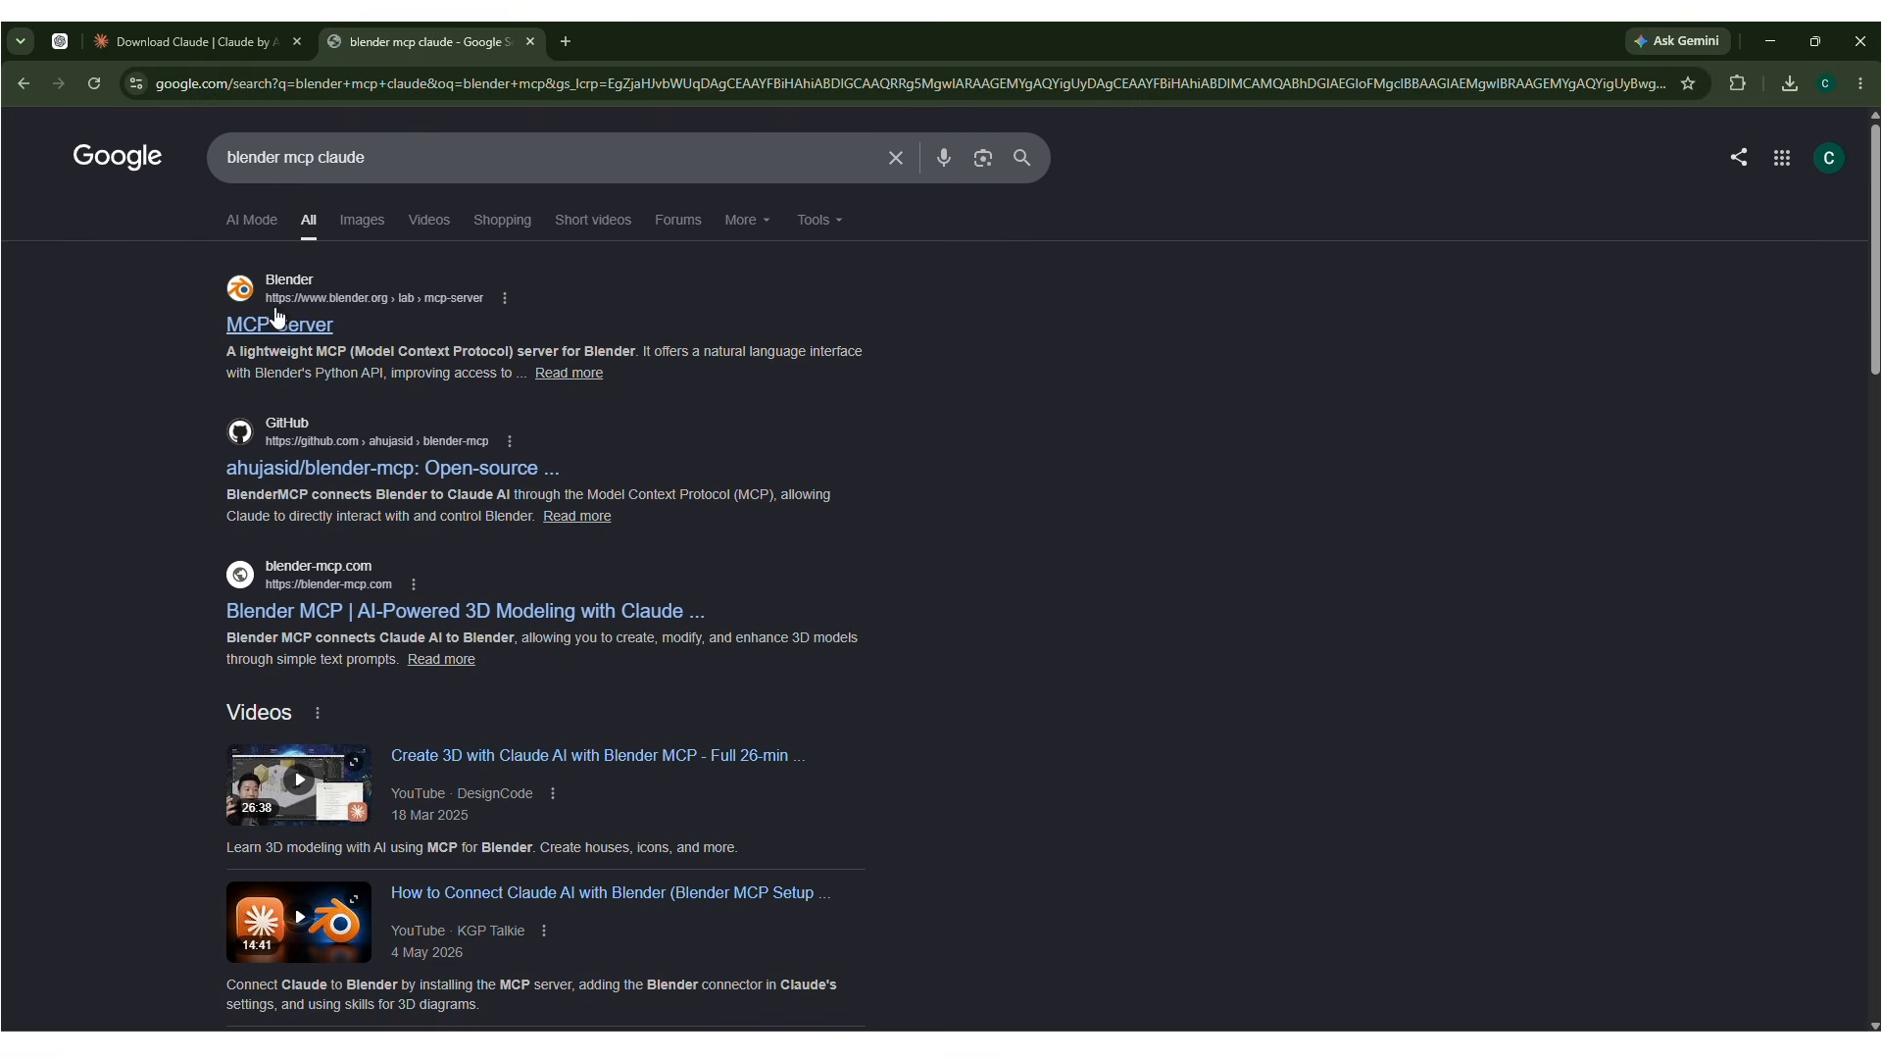
click(280, 328)
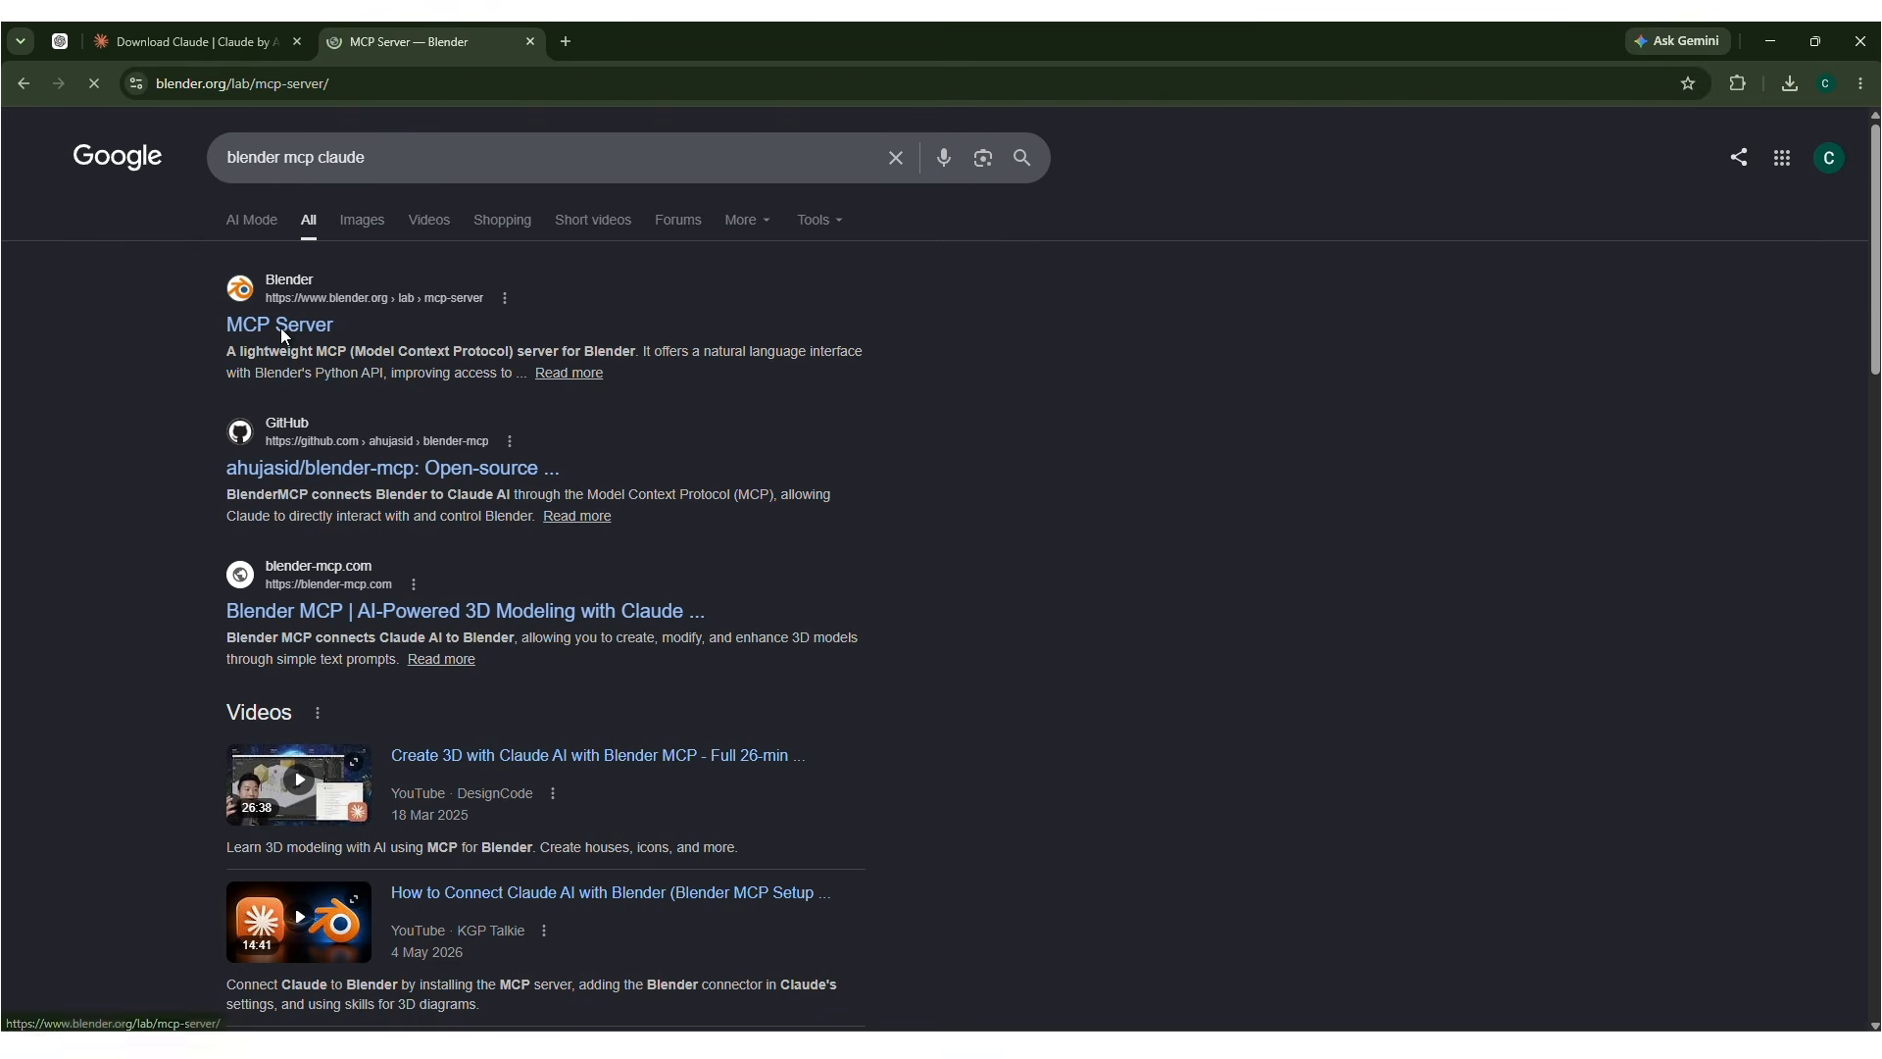
Download the MCP add-on zip and install it in Blender to the User Default repository with the add-on enabled
scroll(651, 586, down, 5)
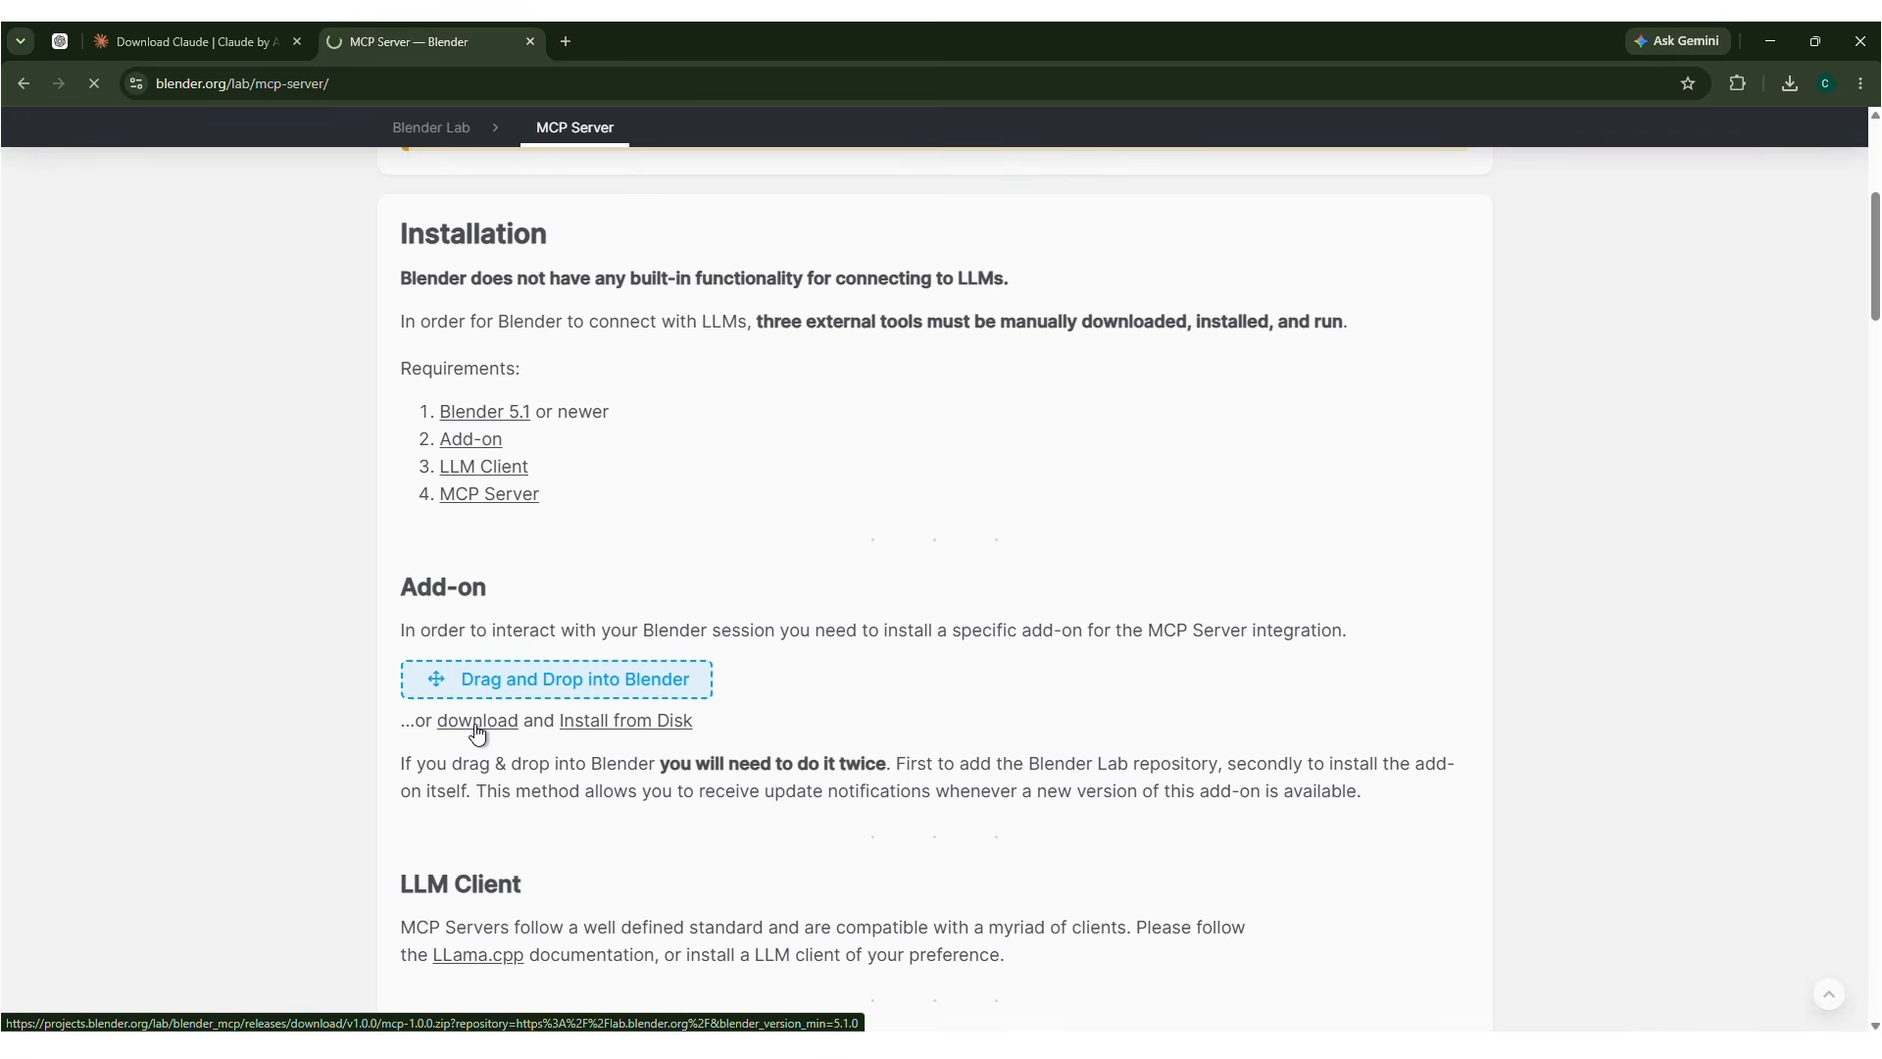
click(476, 725)
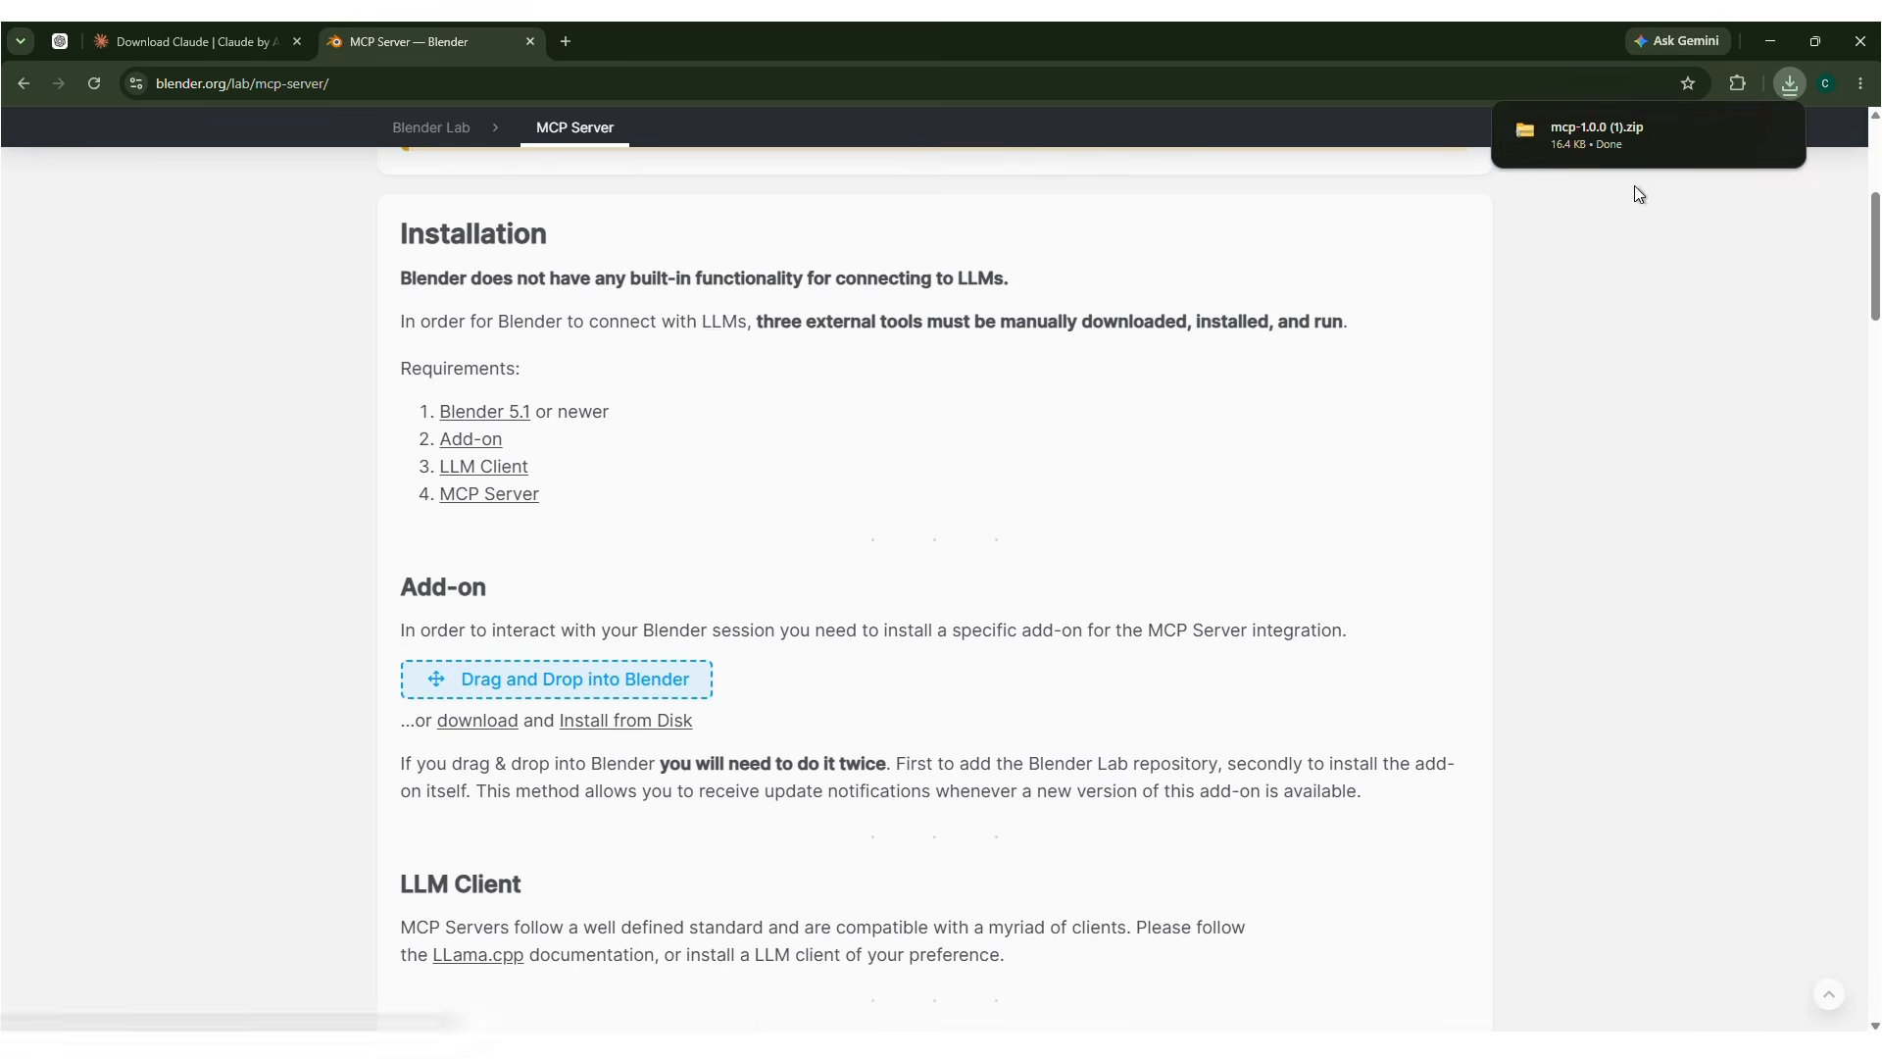
drag(1578, 132, 964, 643)
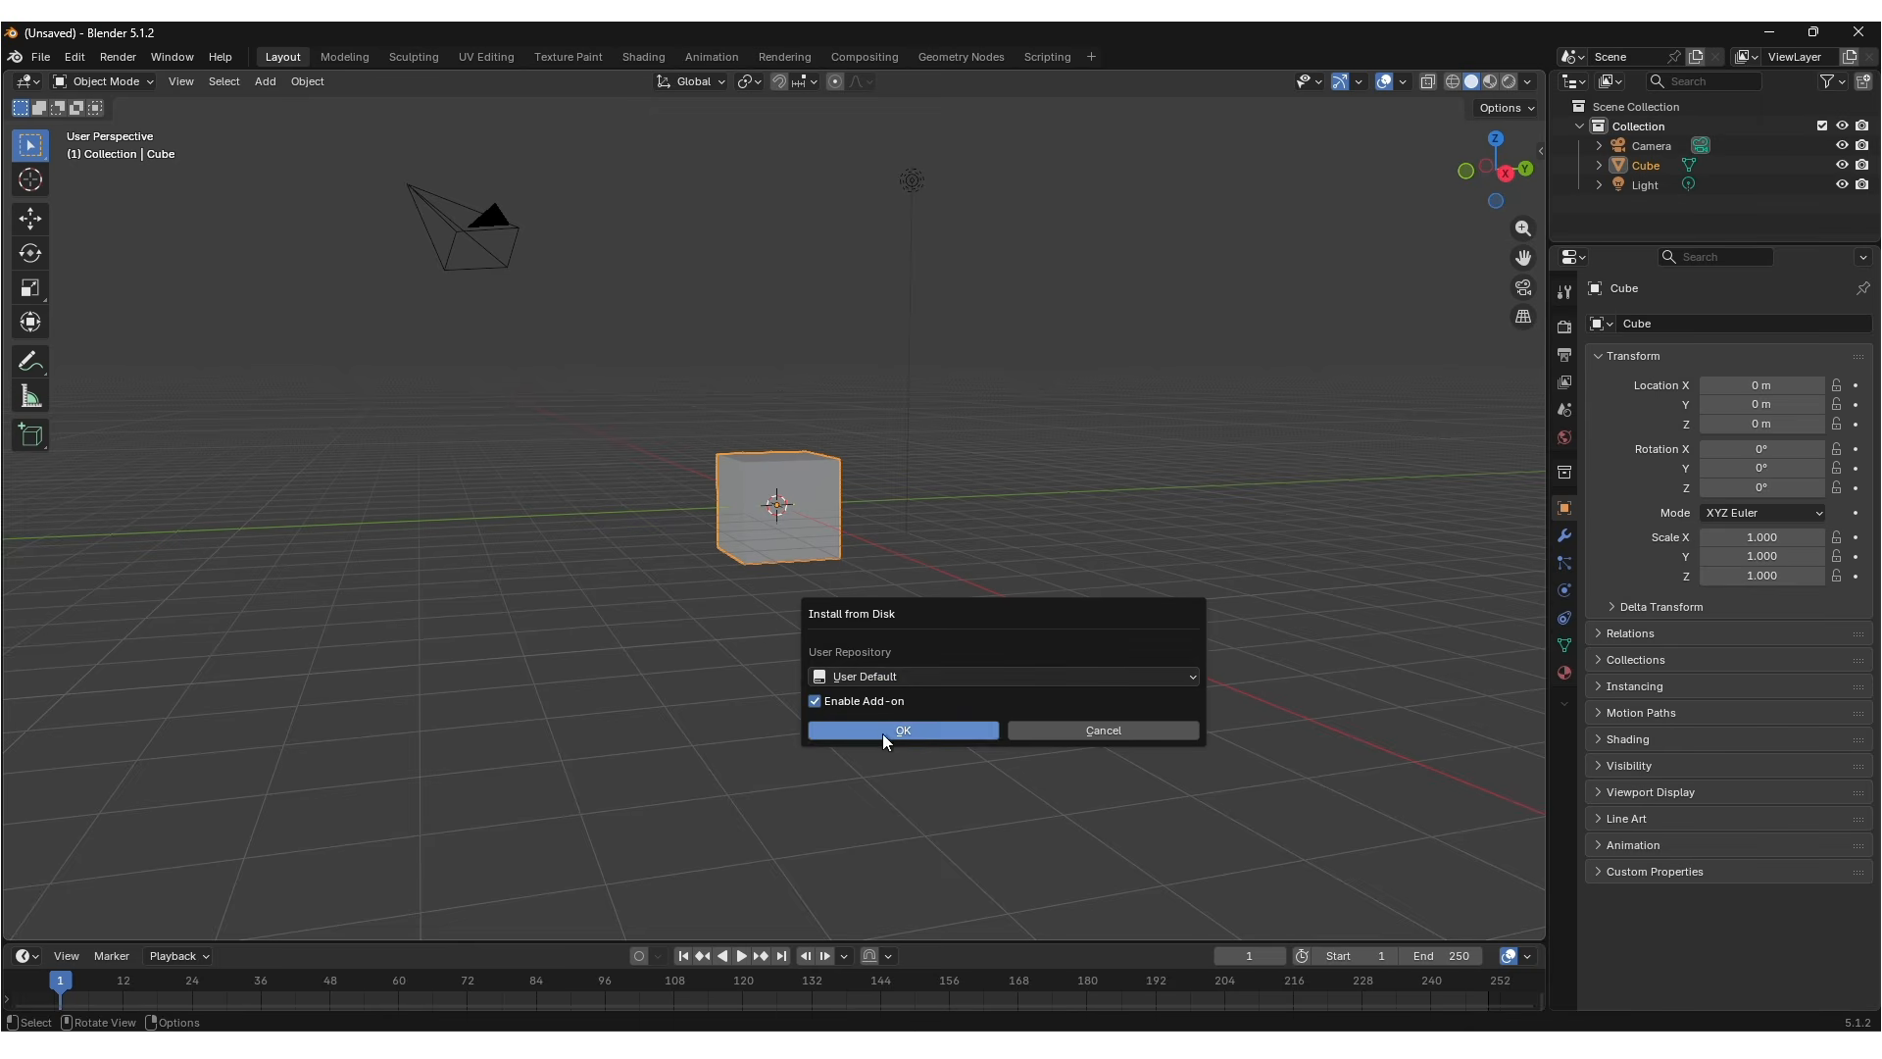
click(909, 731)
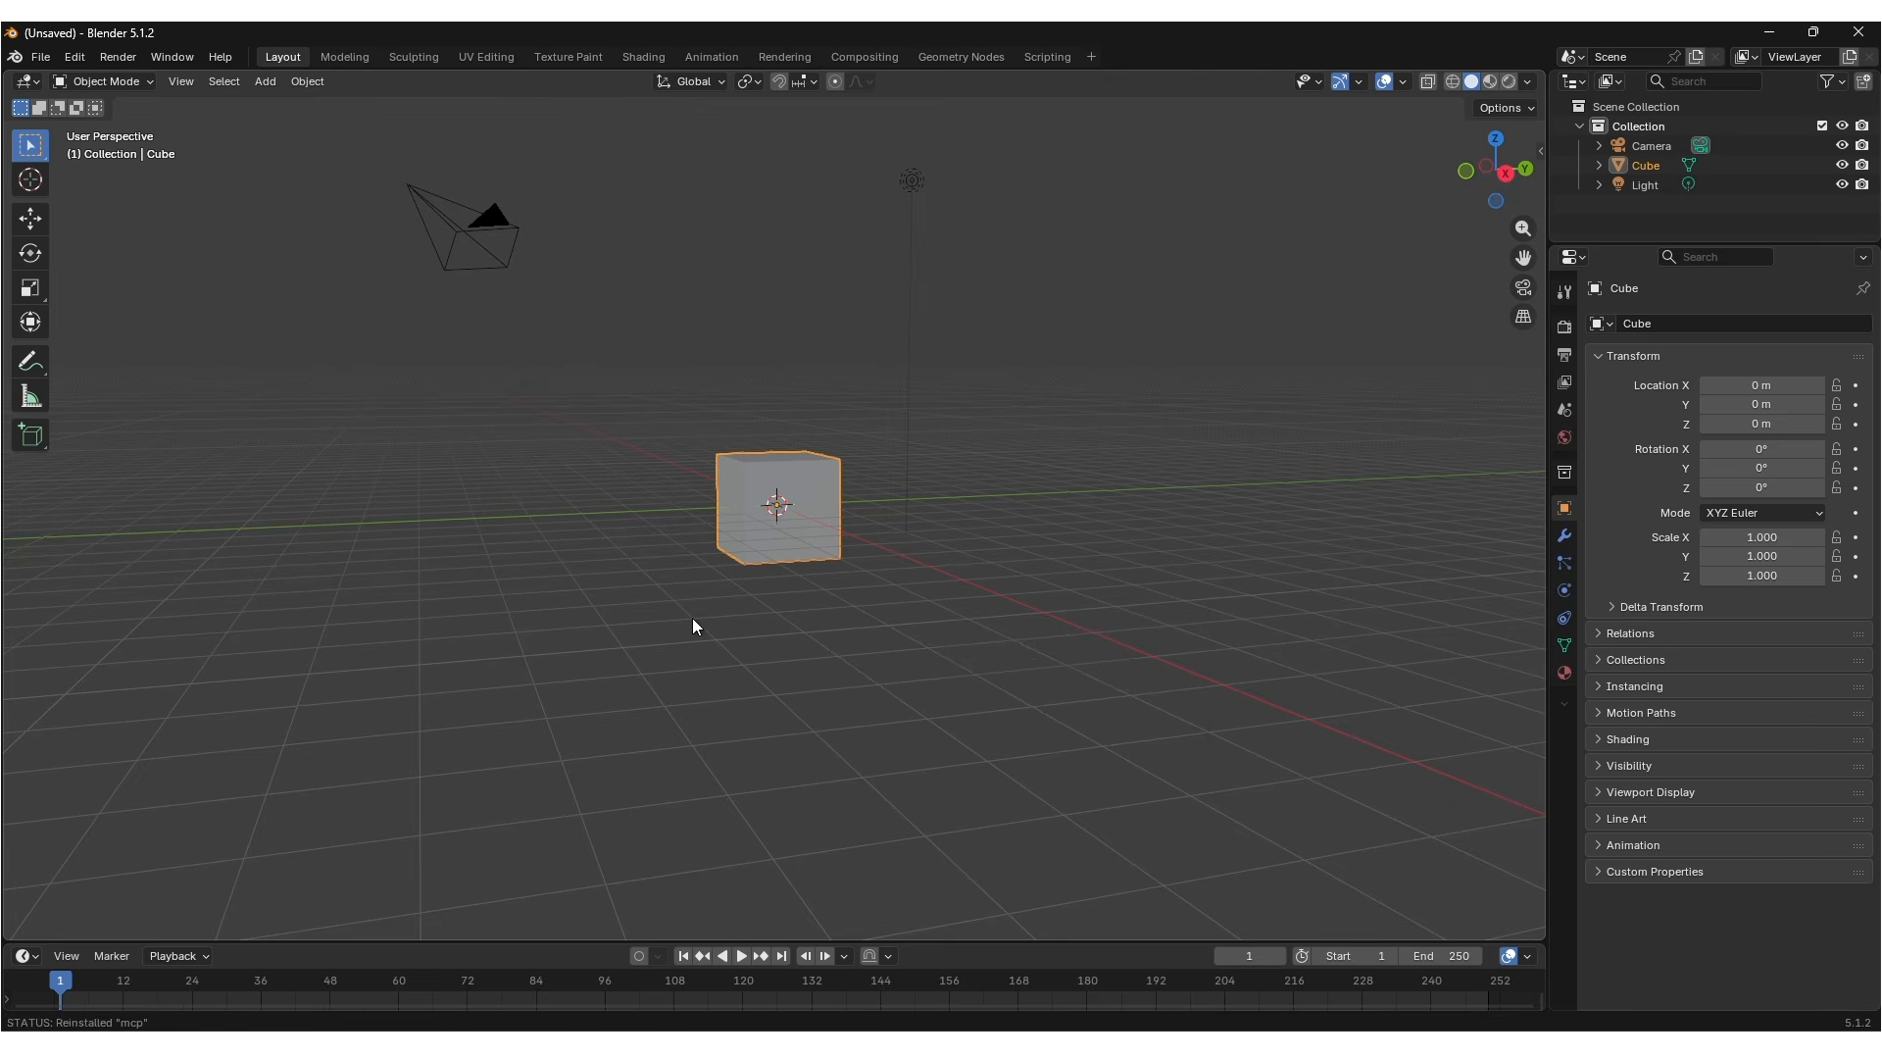
Filter the add-ons in Blender's preferences by "mcp", make sure the MCP add-on is enabled, and close the preferences
click(68, 57)
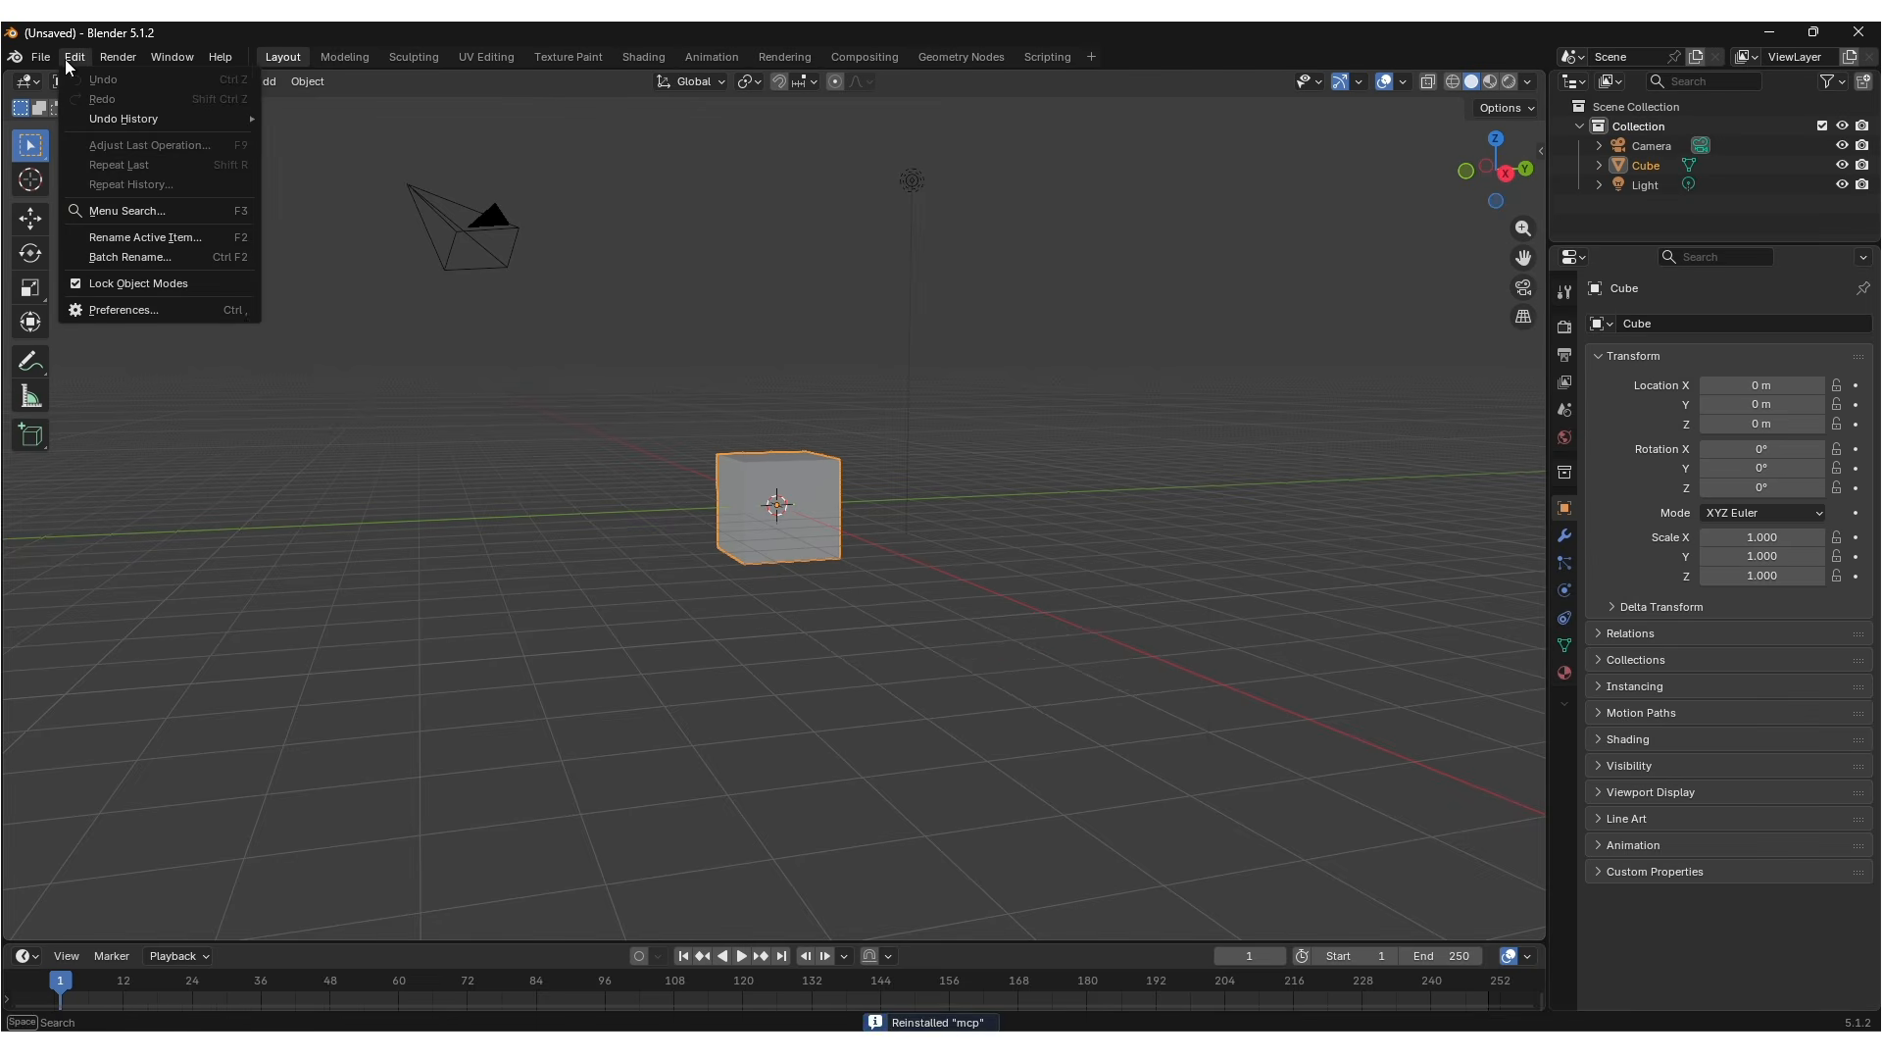
click(147, 312)
click(429, 222)
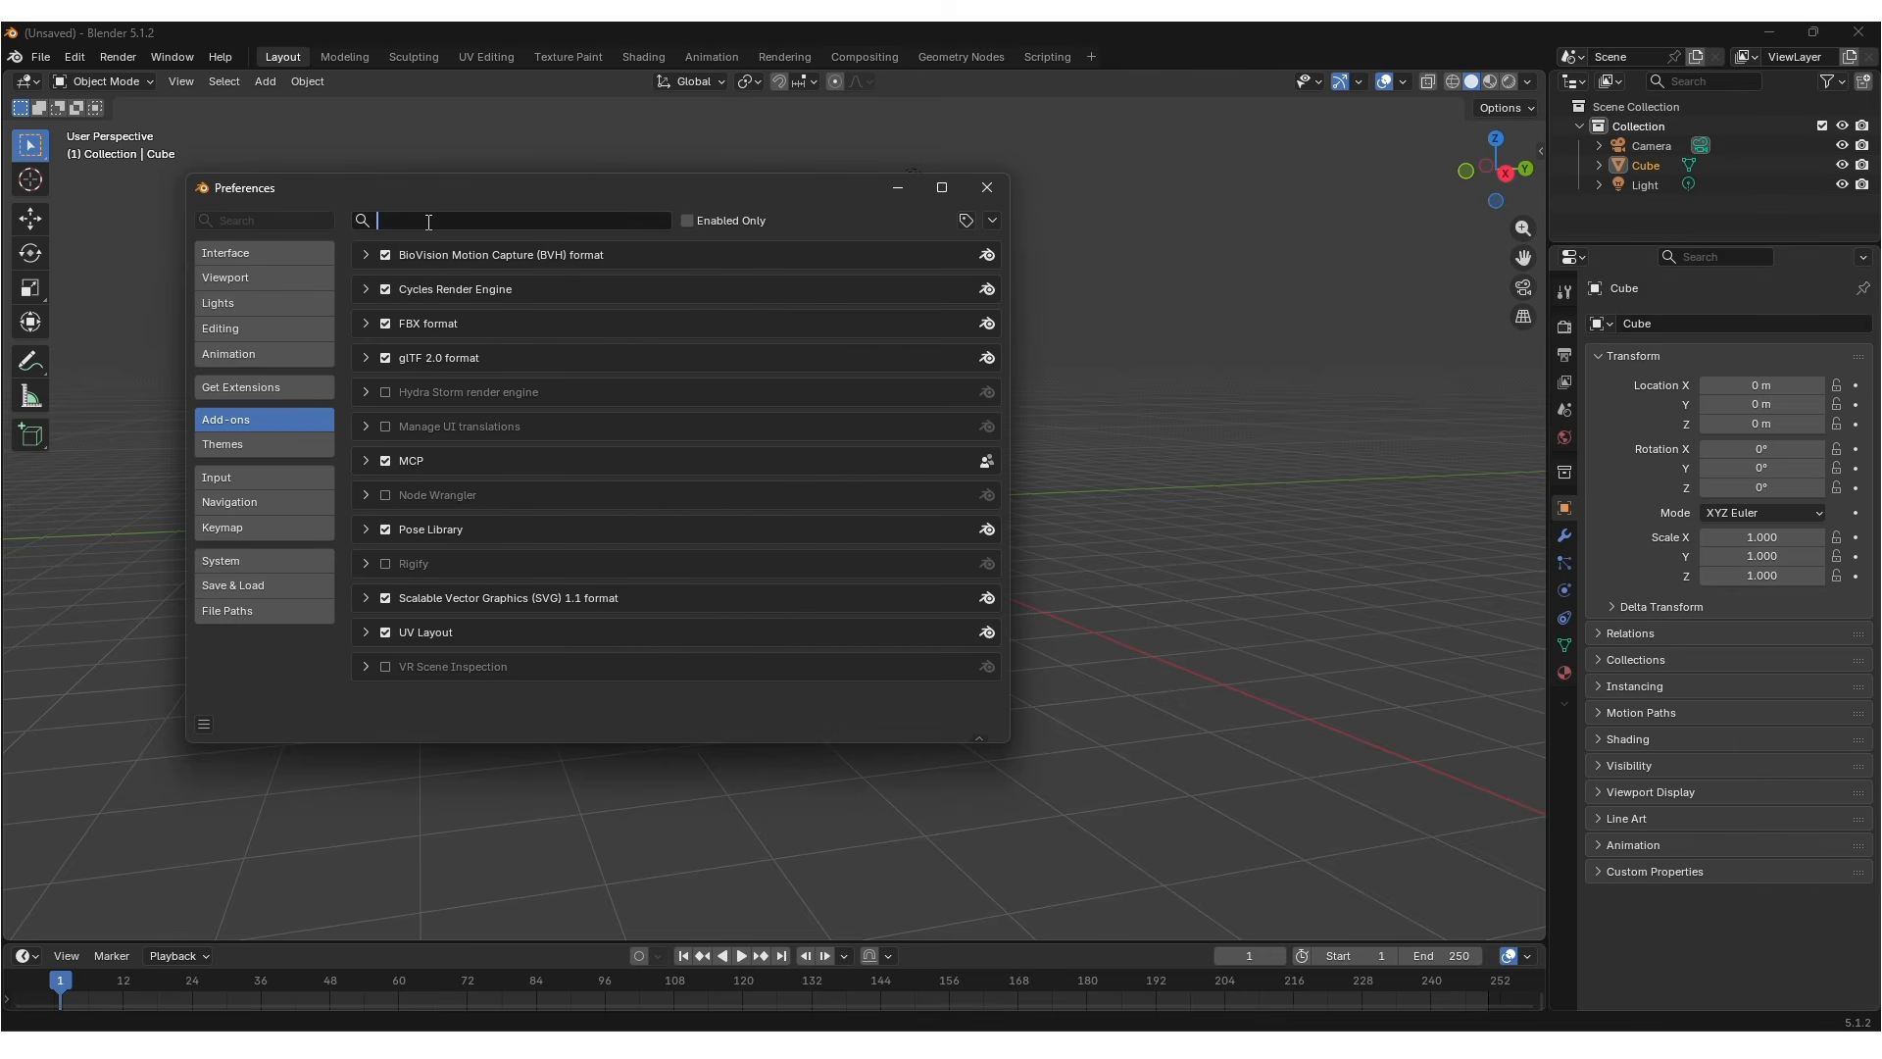
text(mcp)
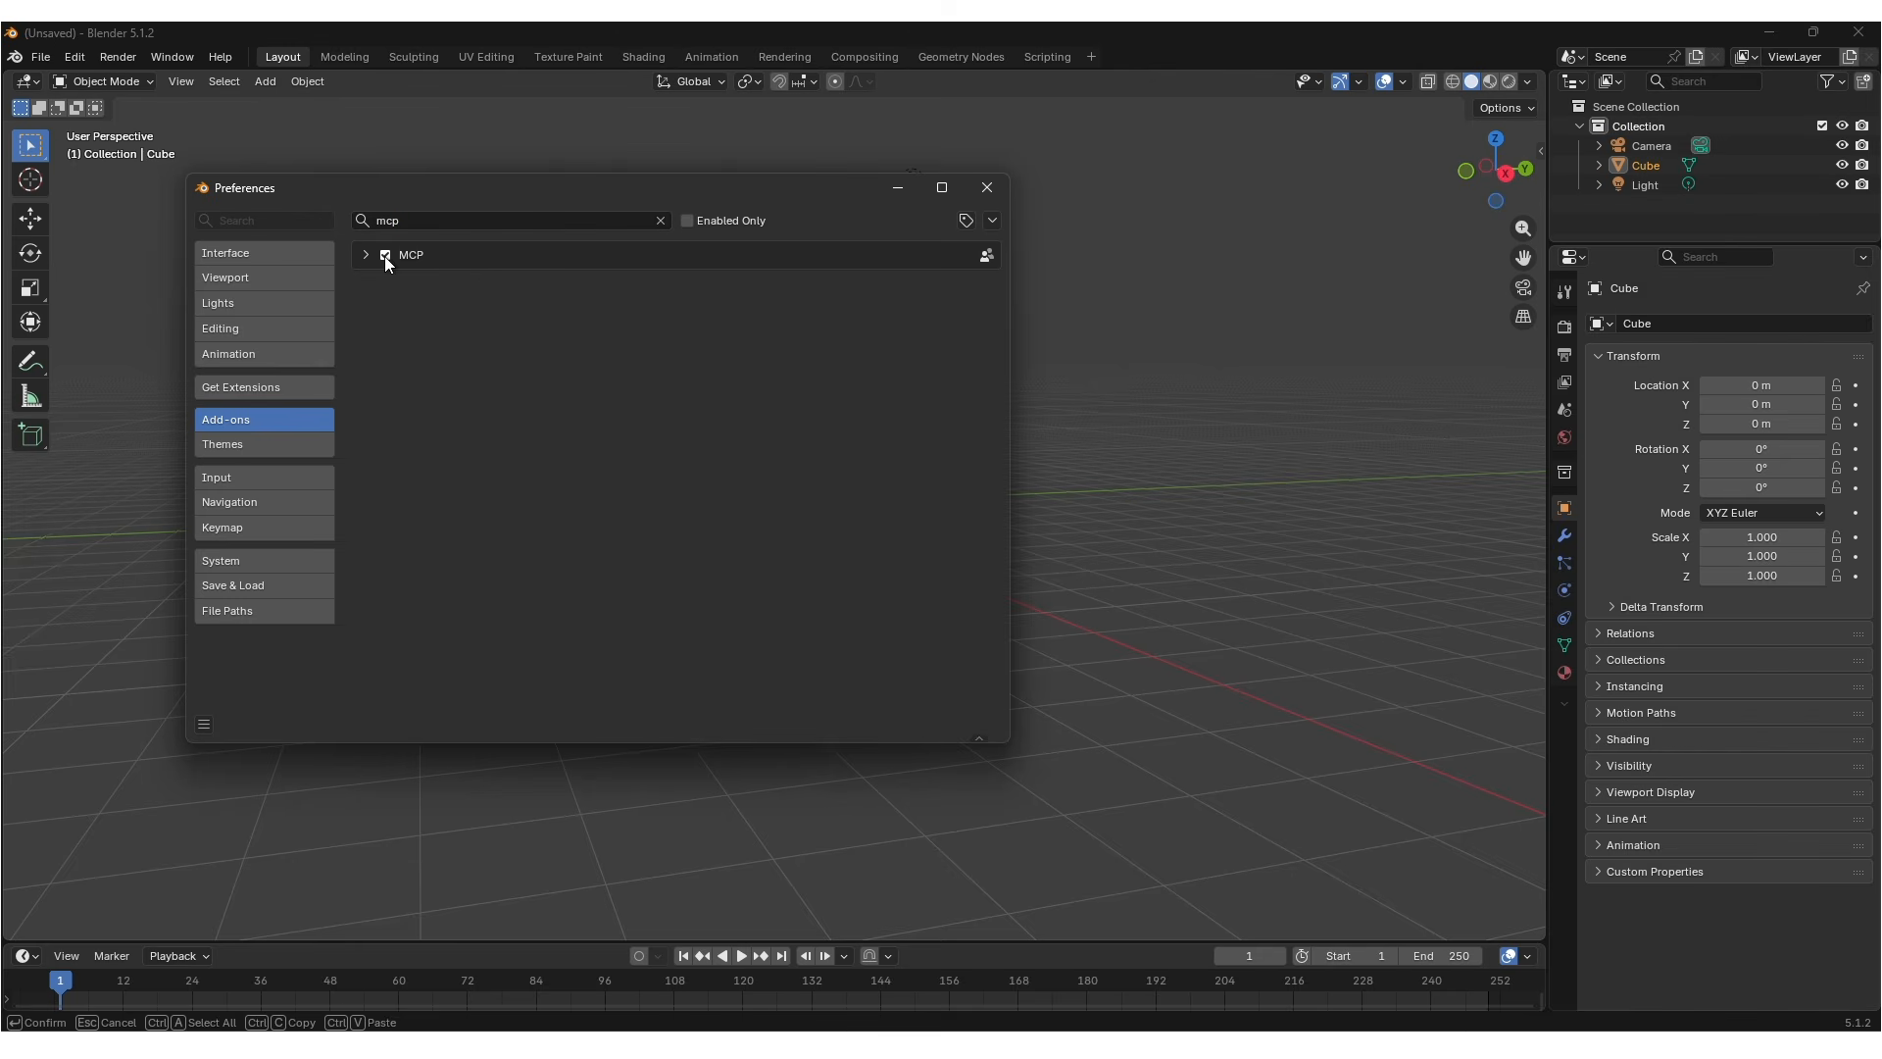
click(384, 255)
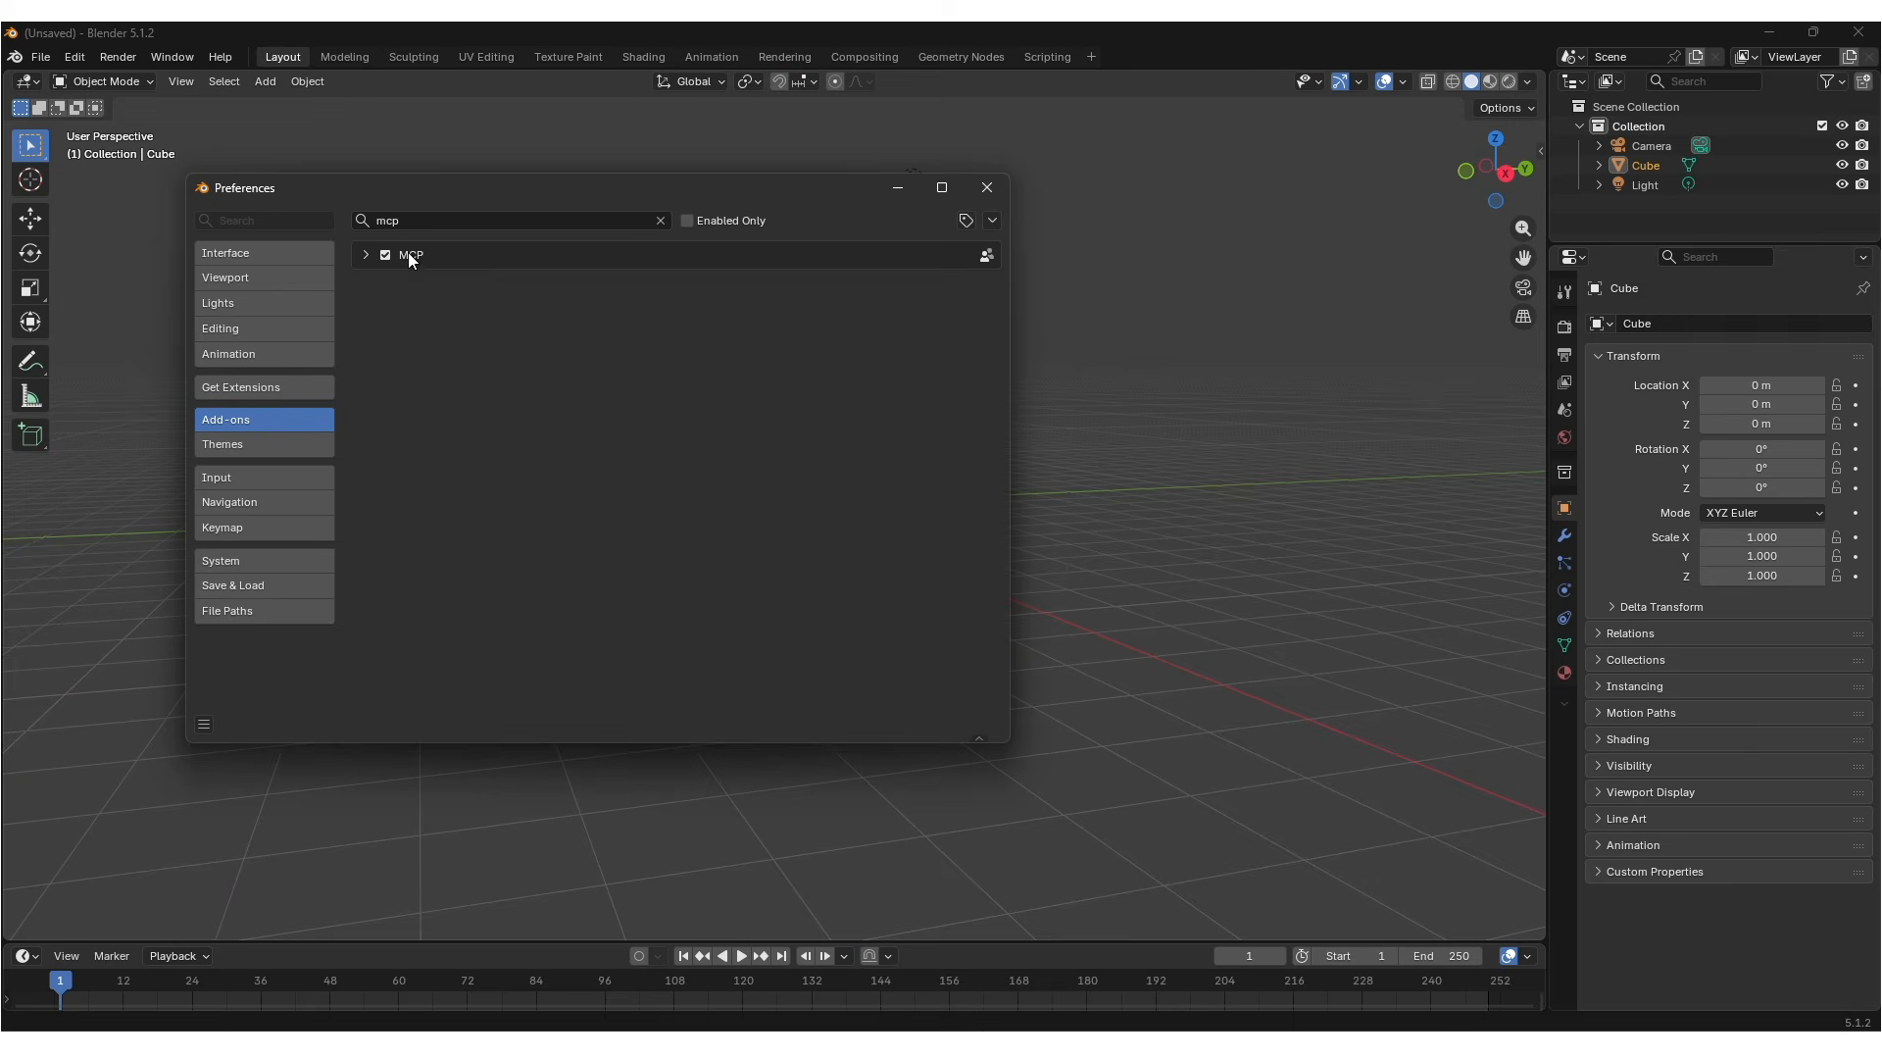
click(987, 189)
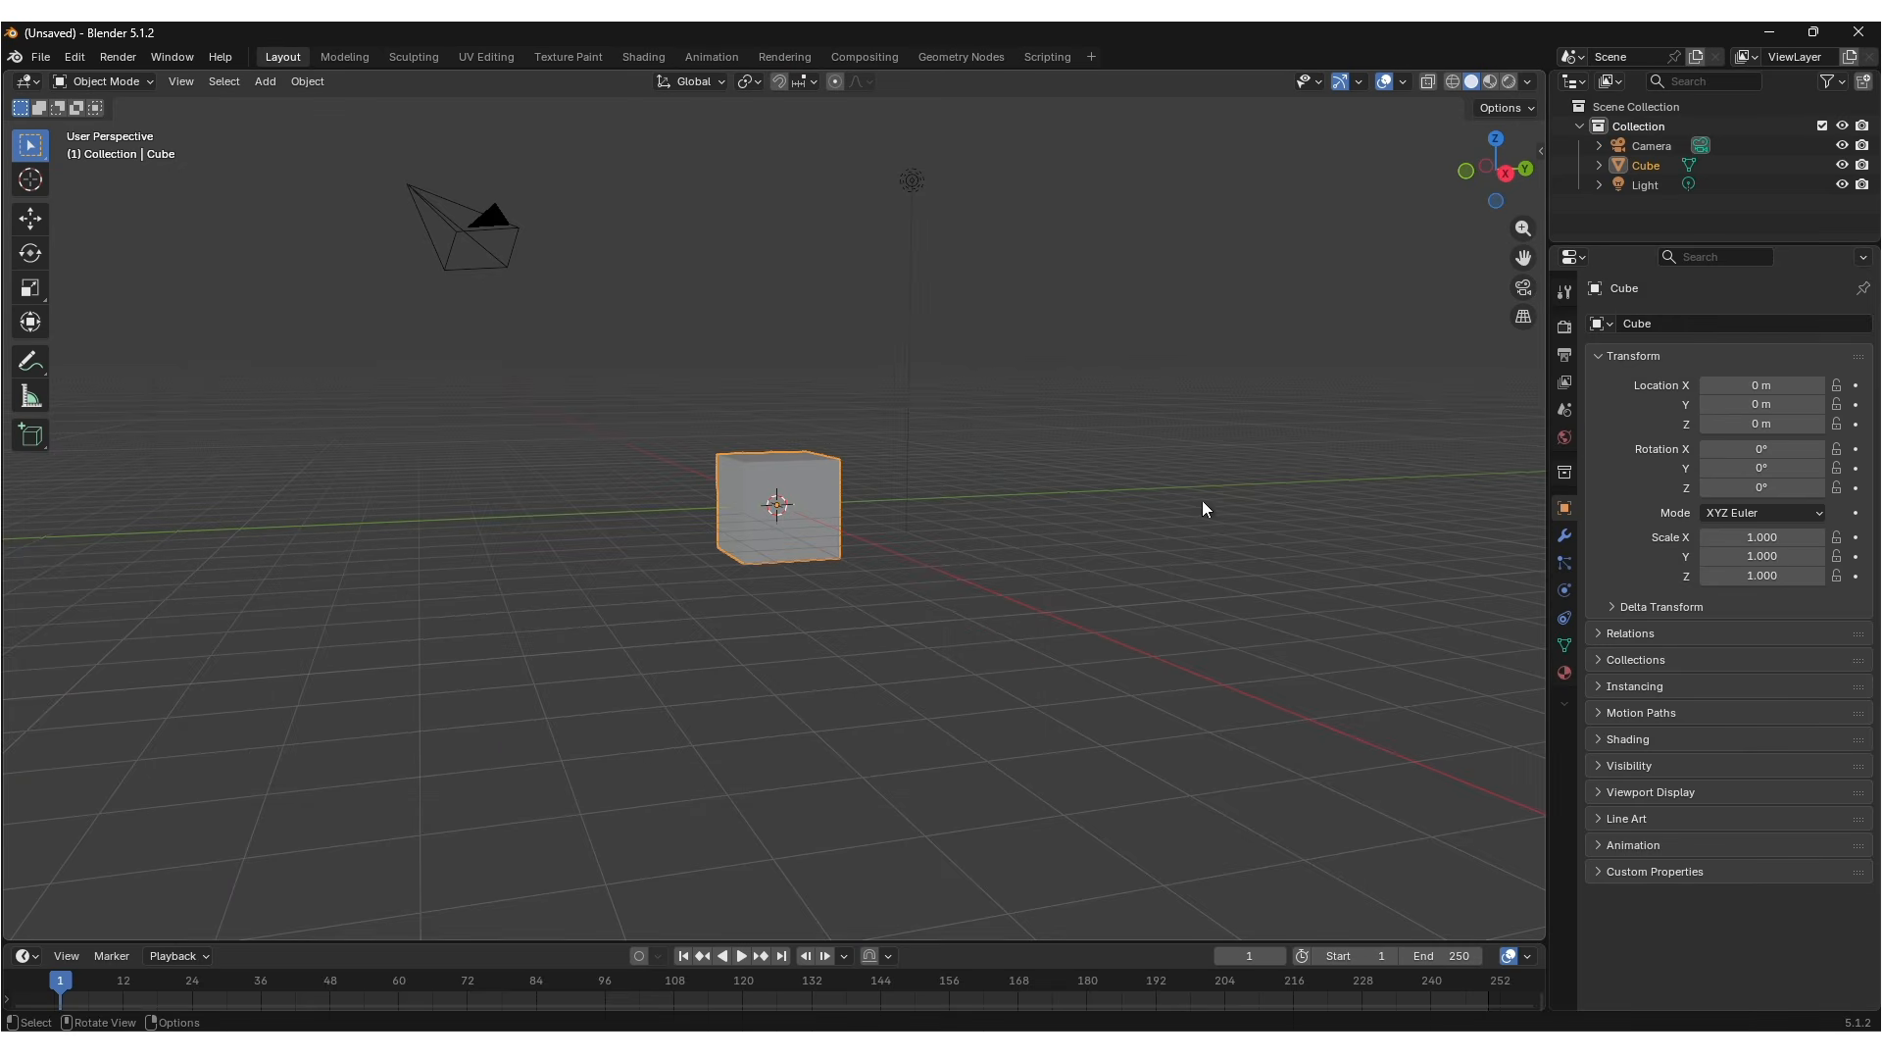
Arrange the windows side by side, with Blender in the wider area and Claude in the narrower one
mouse_move(1813, 33)
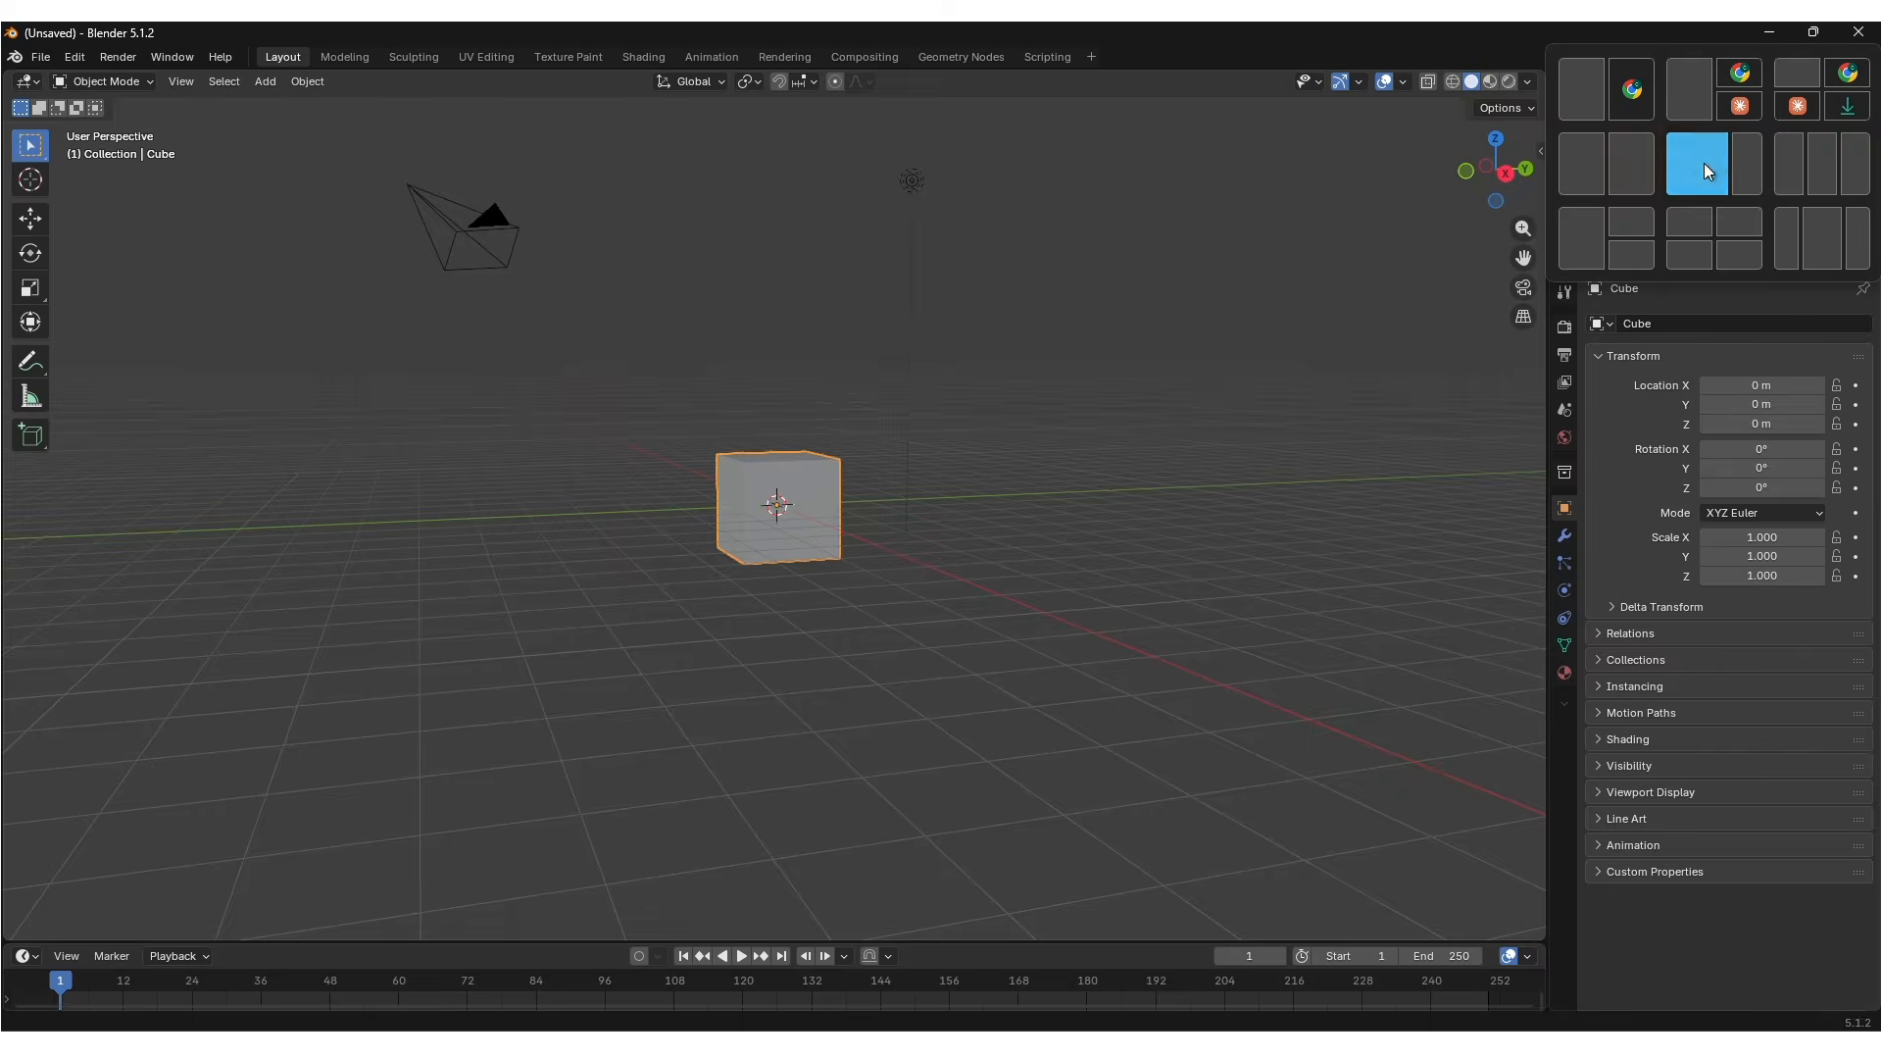
click(1705, 171)
click(1705, 211)
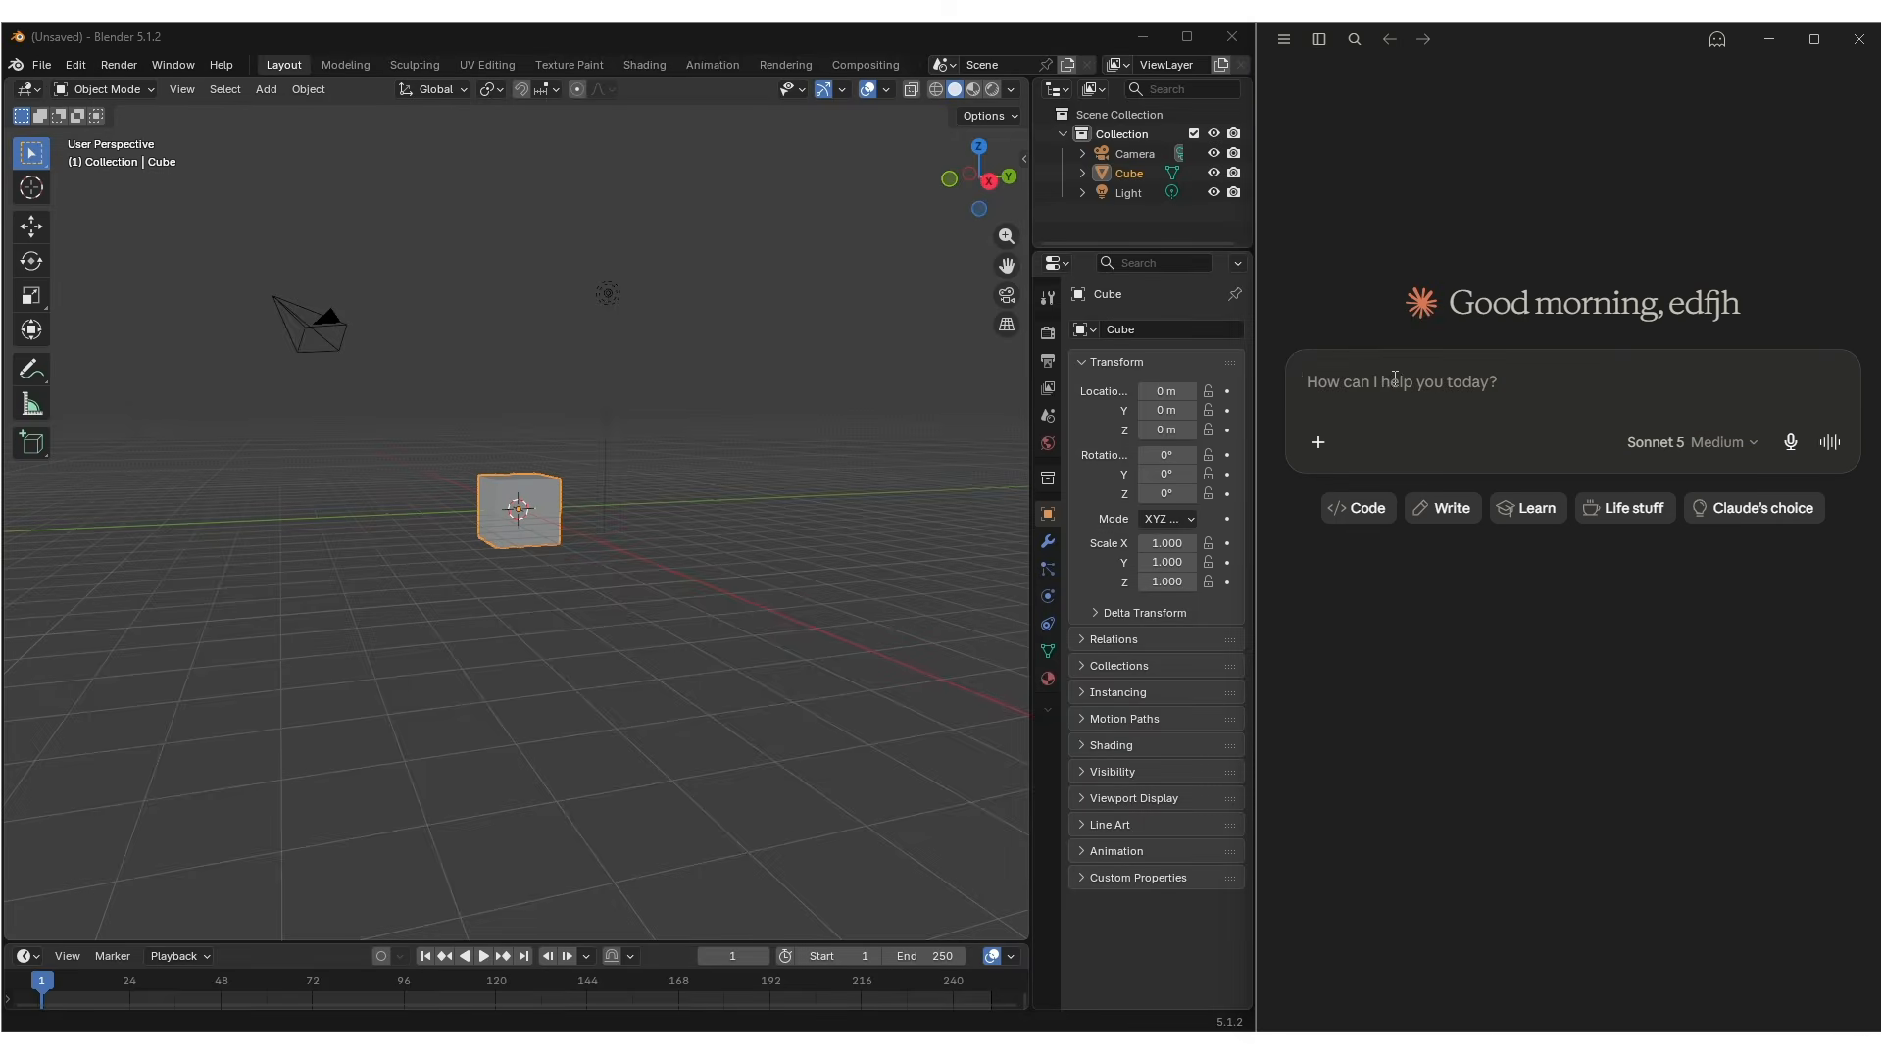
Check in Claude's list of connectors for the chat whether the Blender connector is switched on
click(1320, 444)
mouse_move(1350, 555)
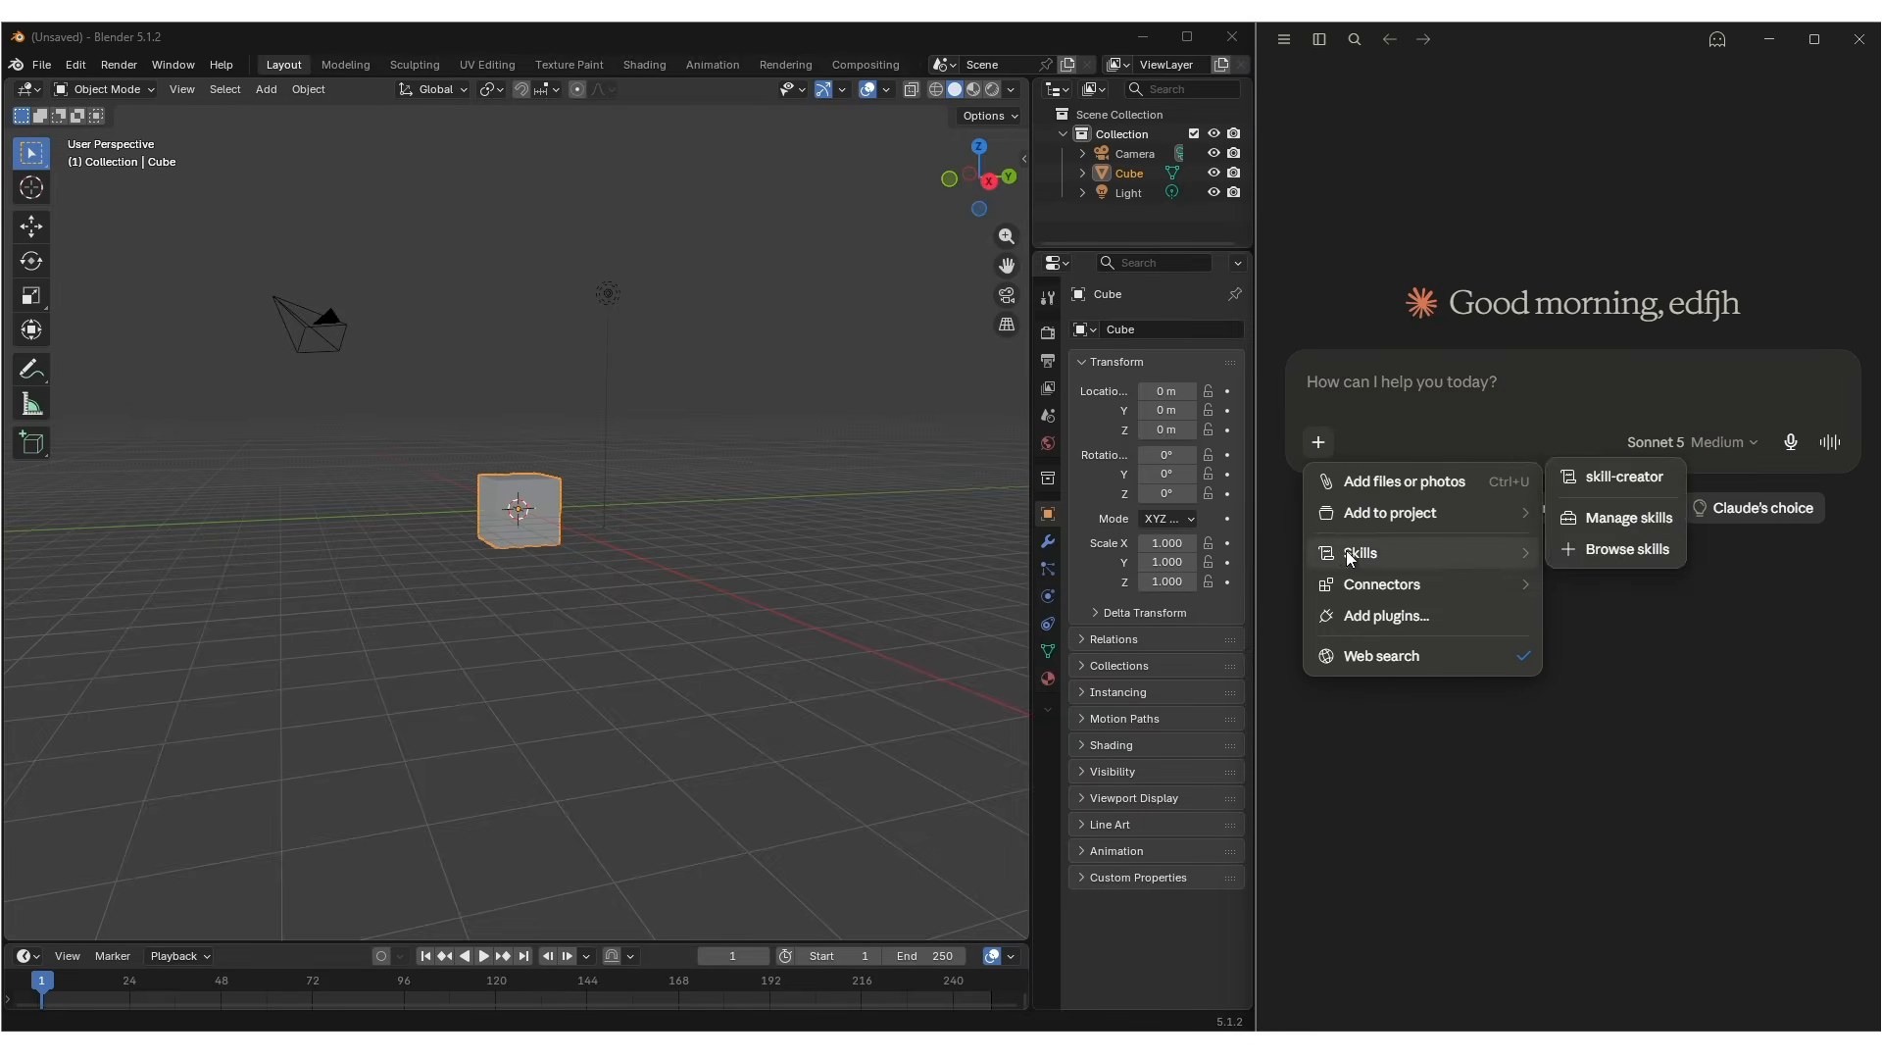
mouse_move(1382, 590)
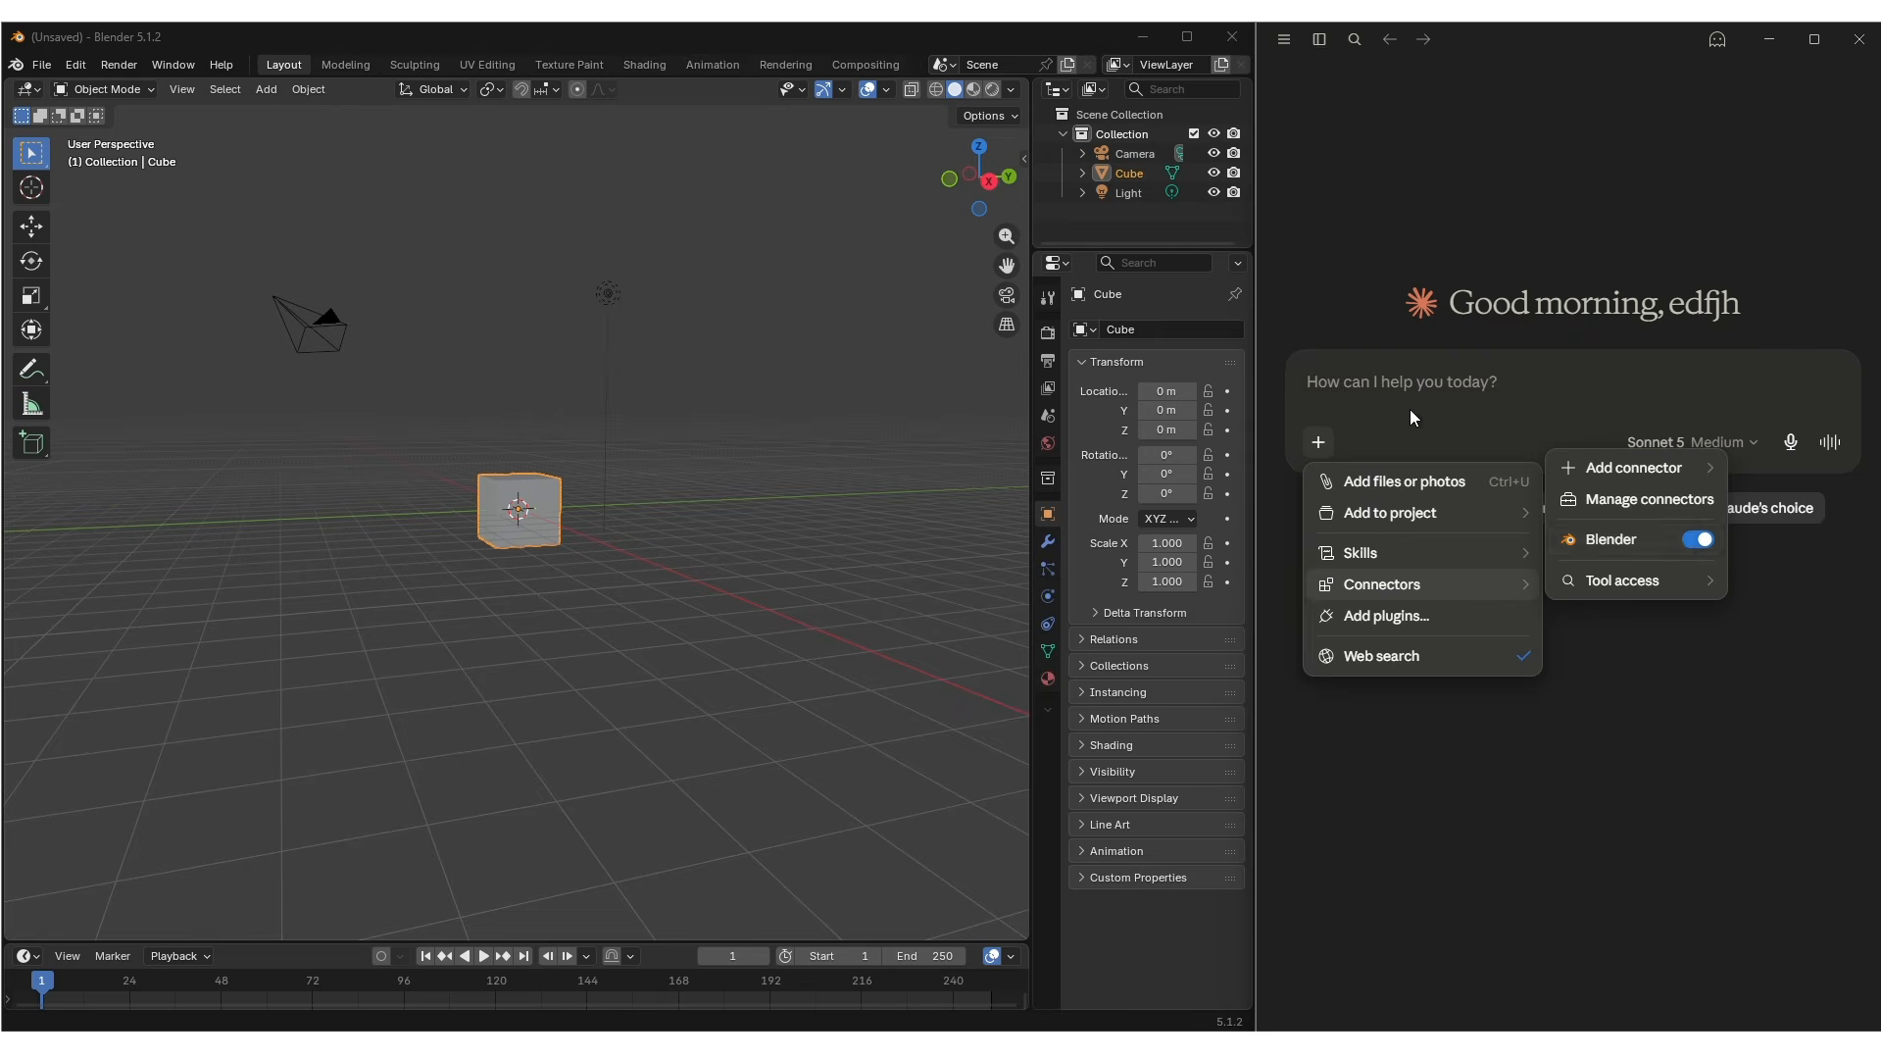
Ask Claude "are you connected to my Blender" in the new chat
click(1380, 382)
text(are you connected to my Blender)
key(Return)
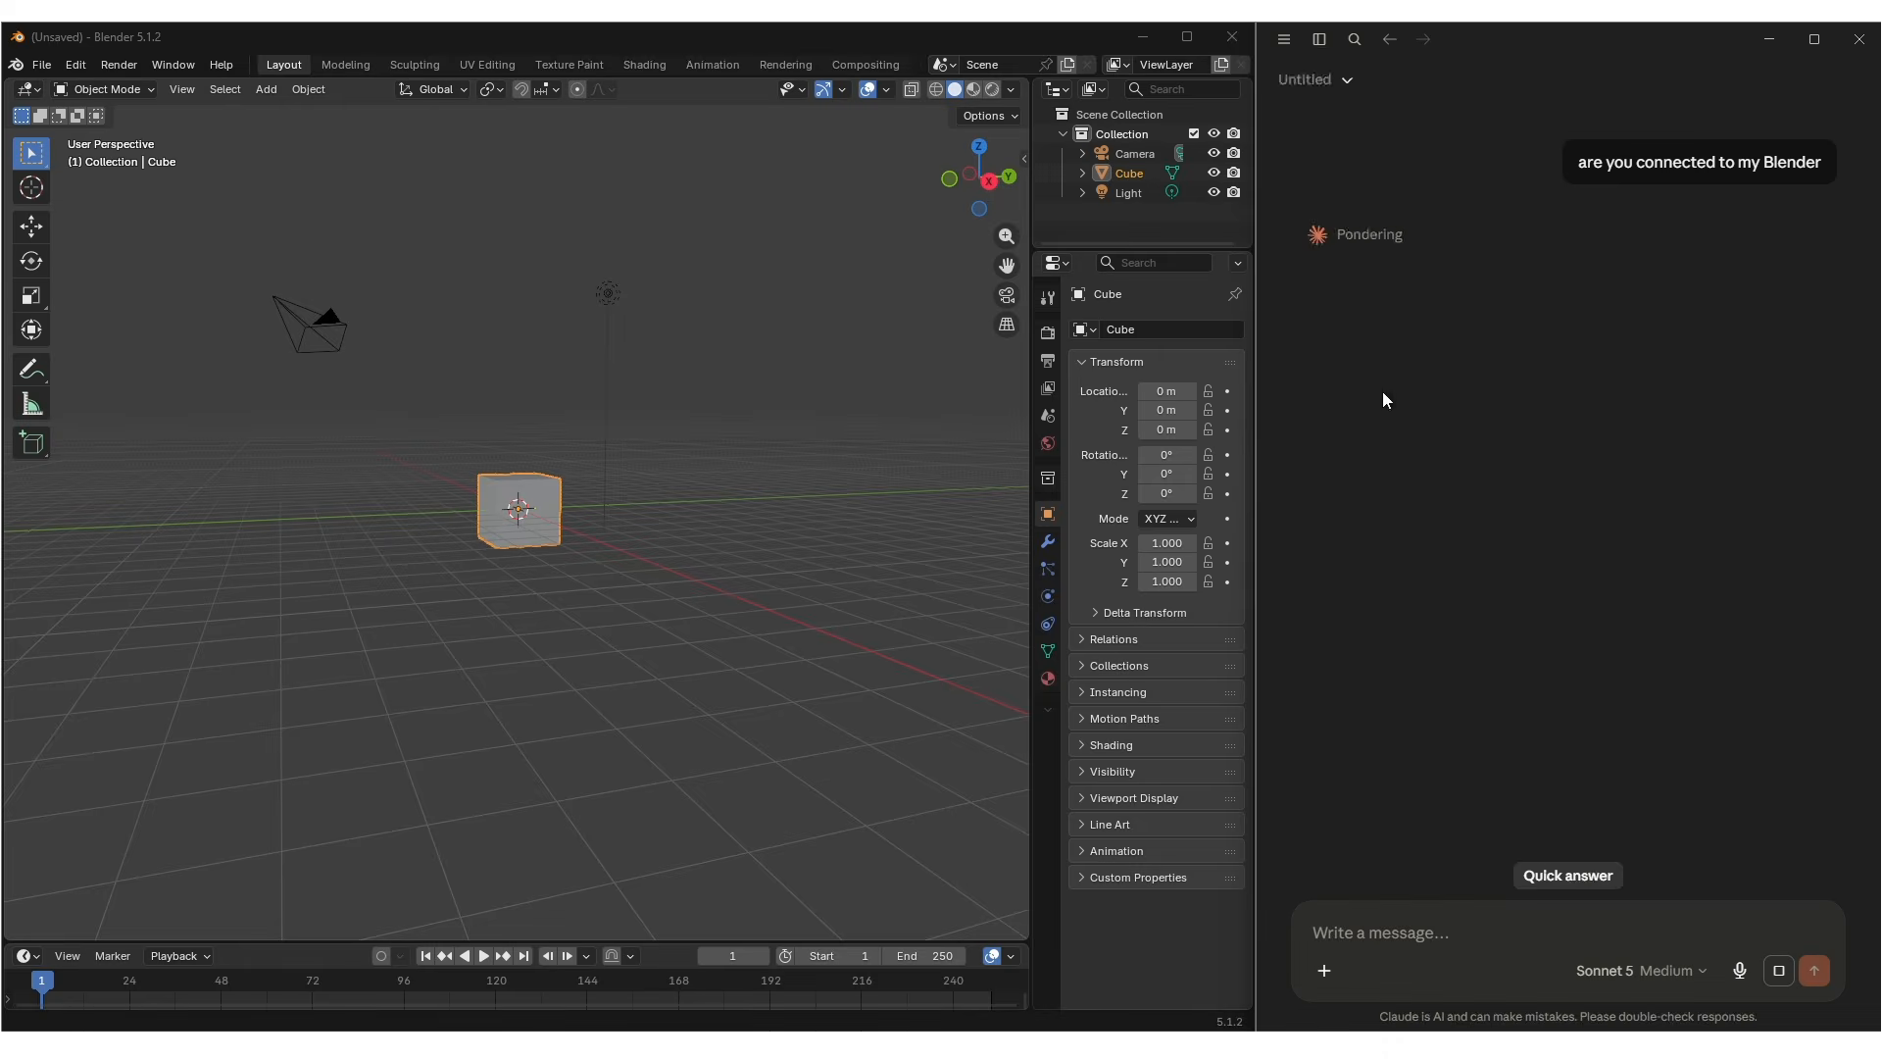
click(1509, 598)
Send Claude the prompt "delete everything in the current File and create a Low poly Tree and add some Texture on it"
text(dele)
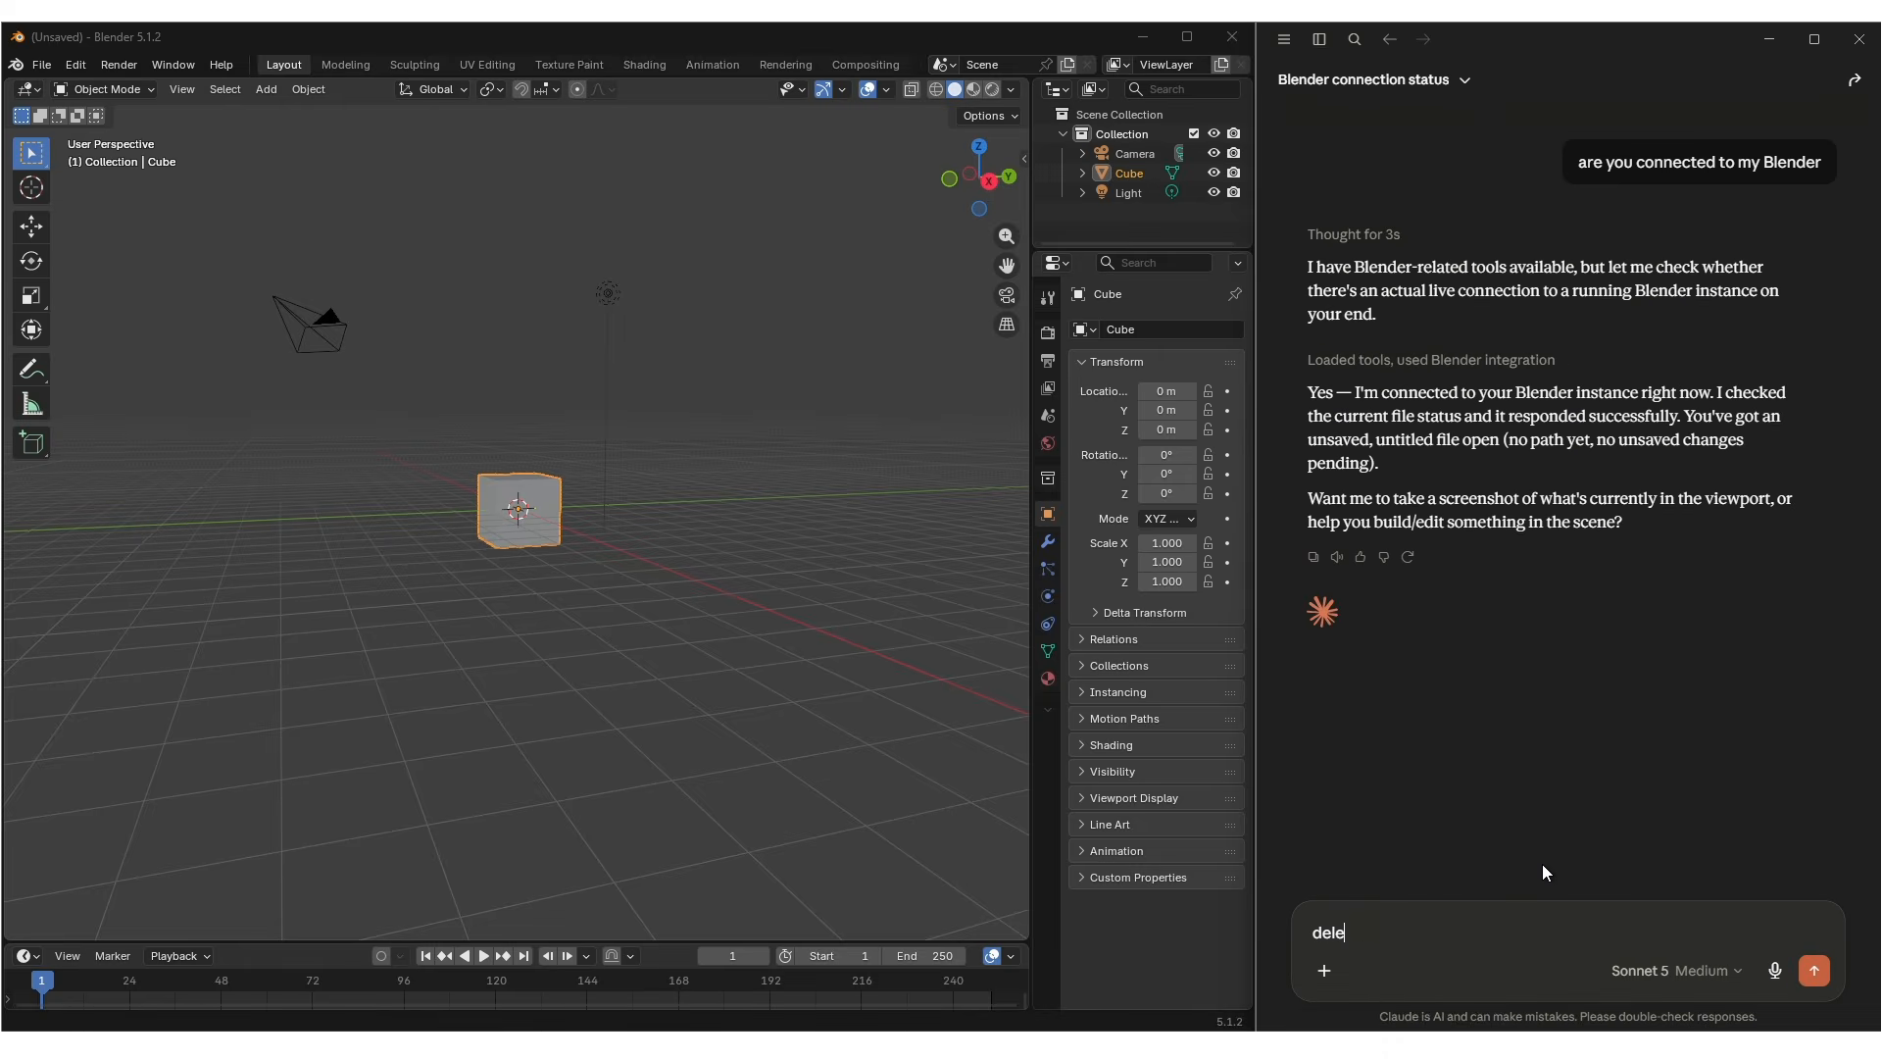
text(te everything in the current File and create a Low poly )
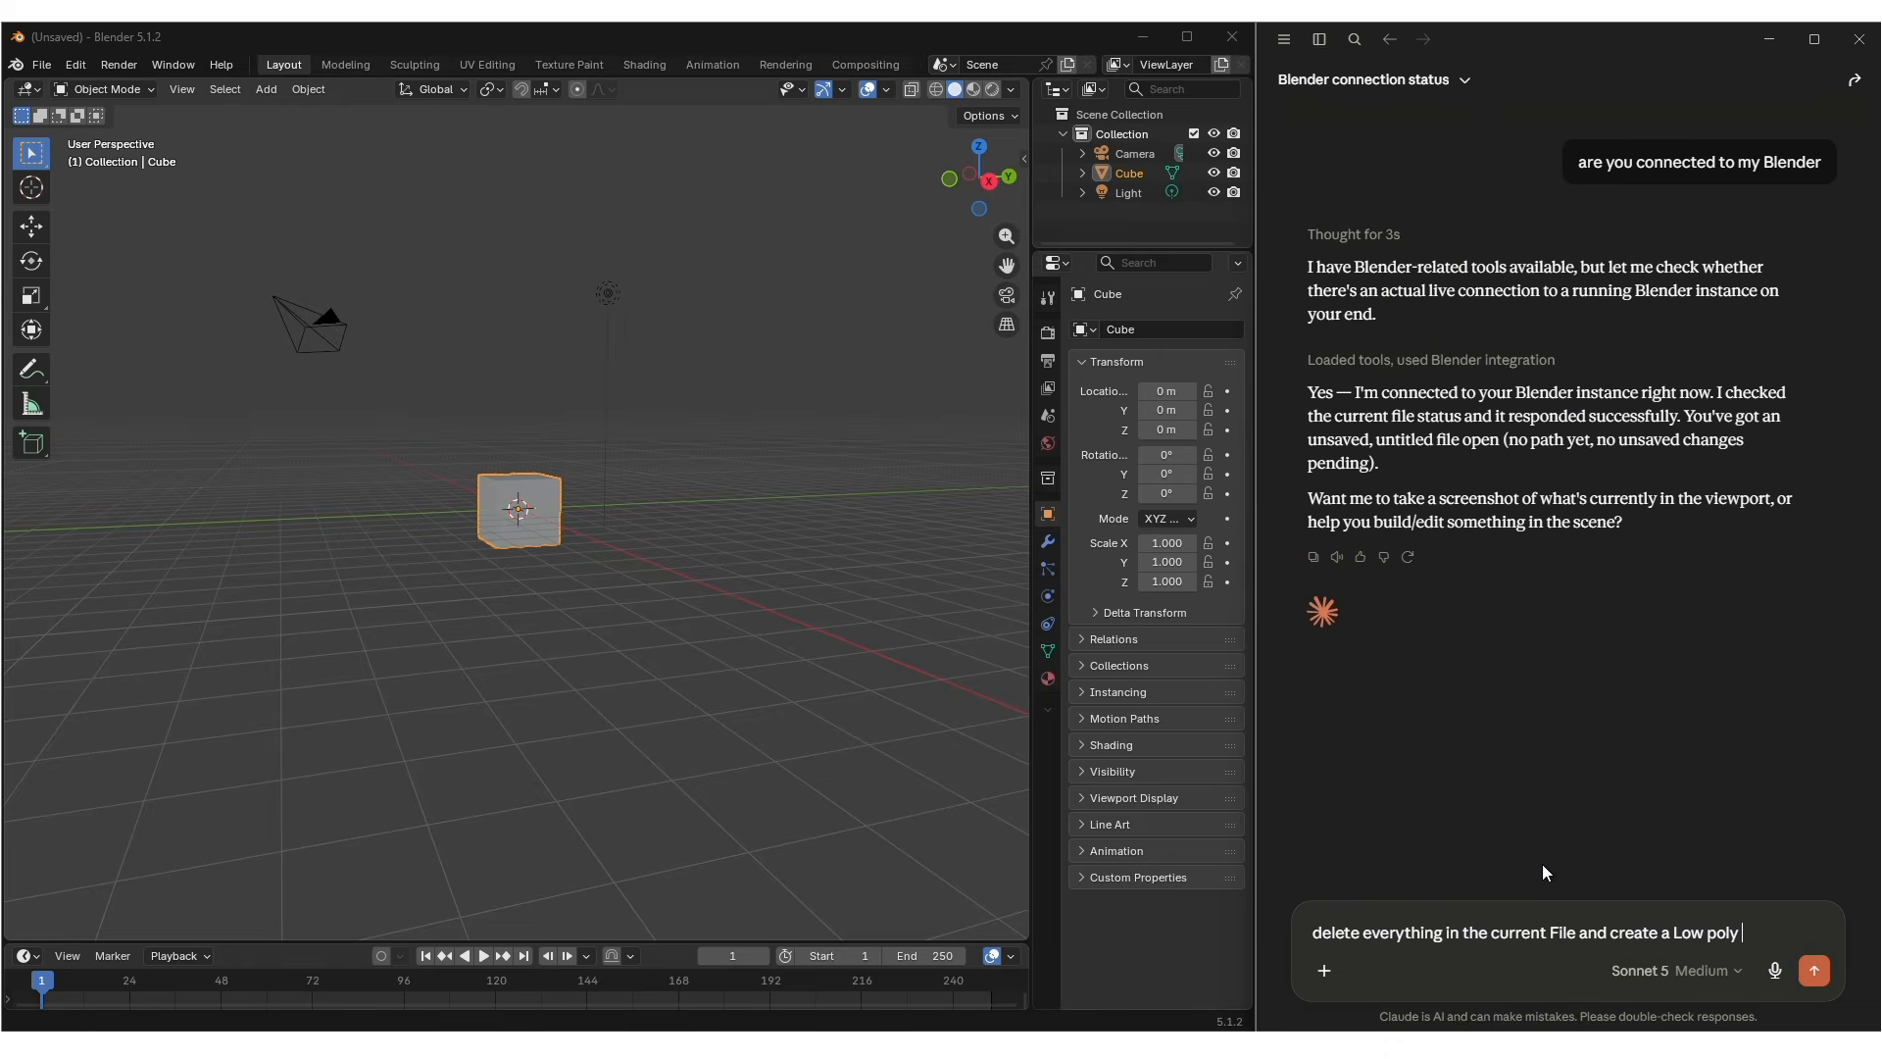
text(Tree and add some Texture on it)
click(1662, 965)
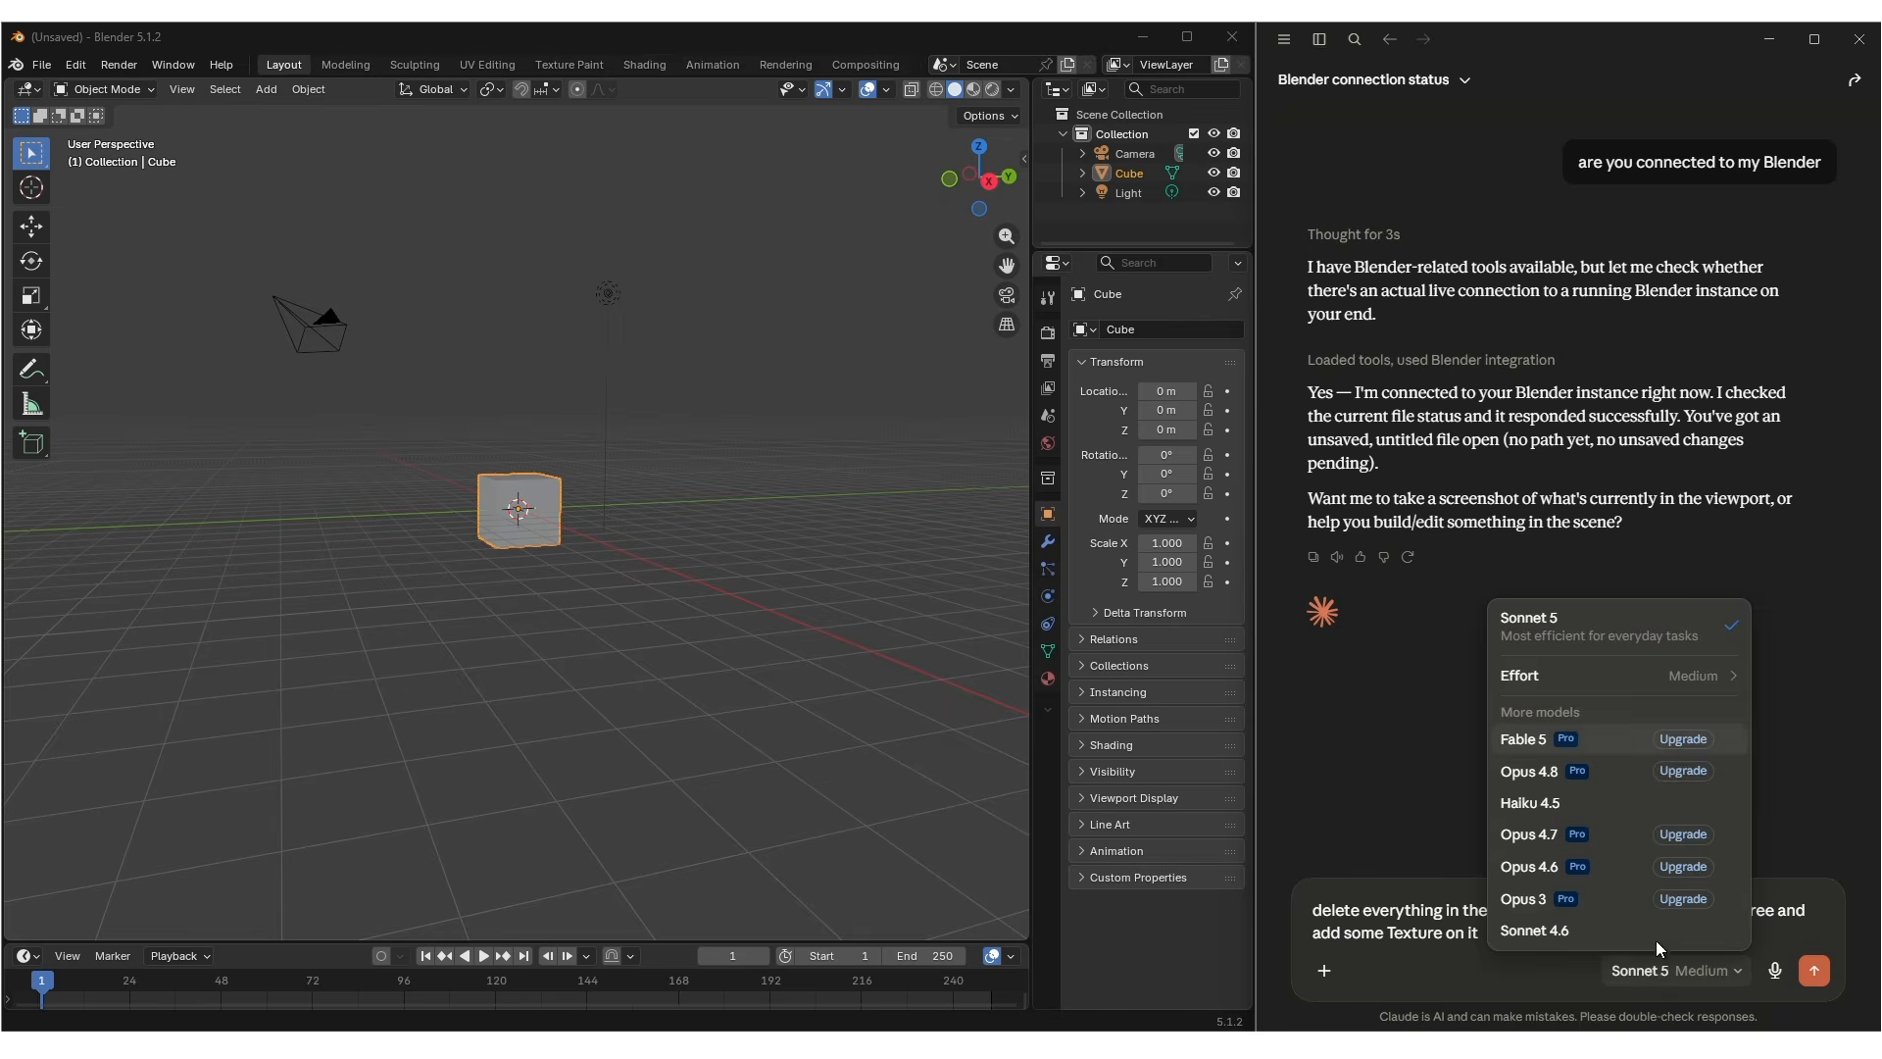
click(1811, 973)
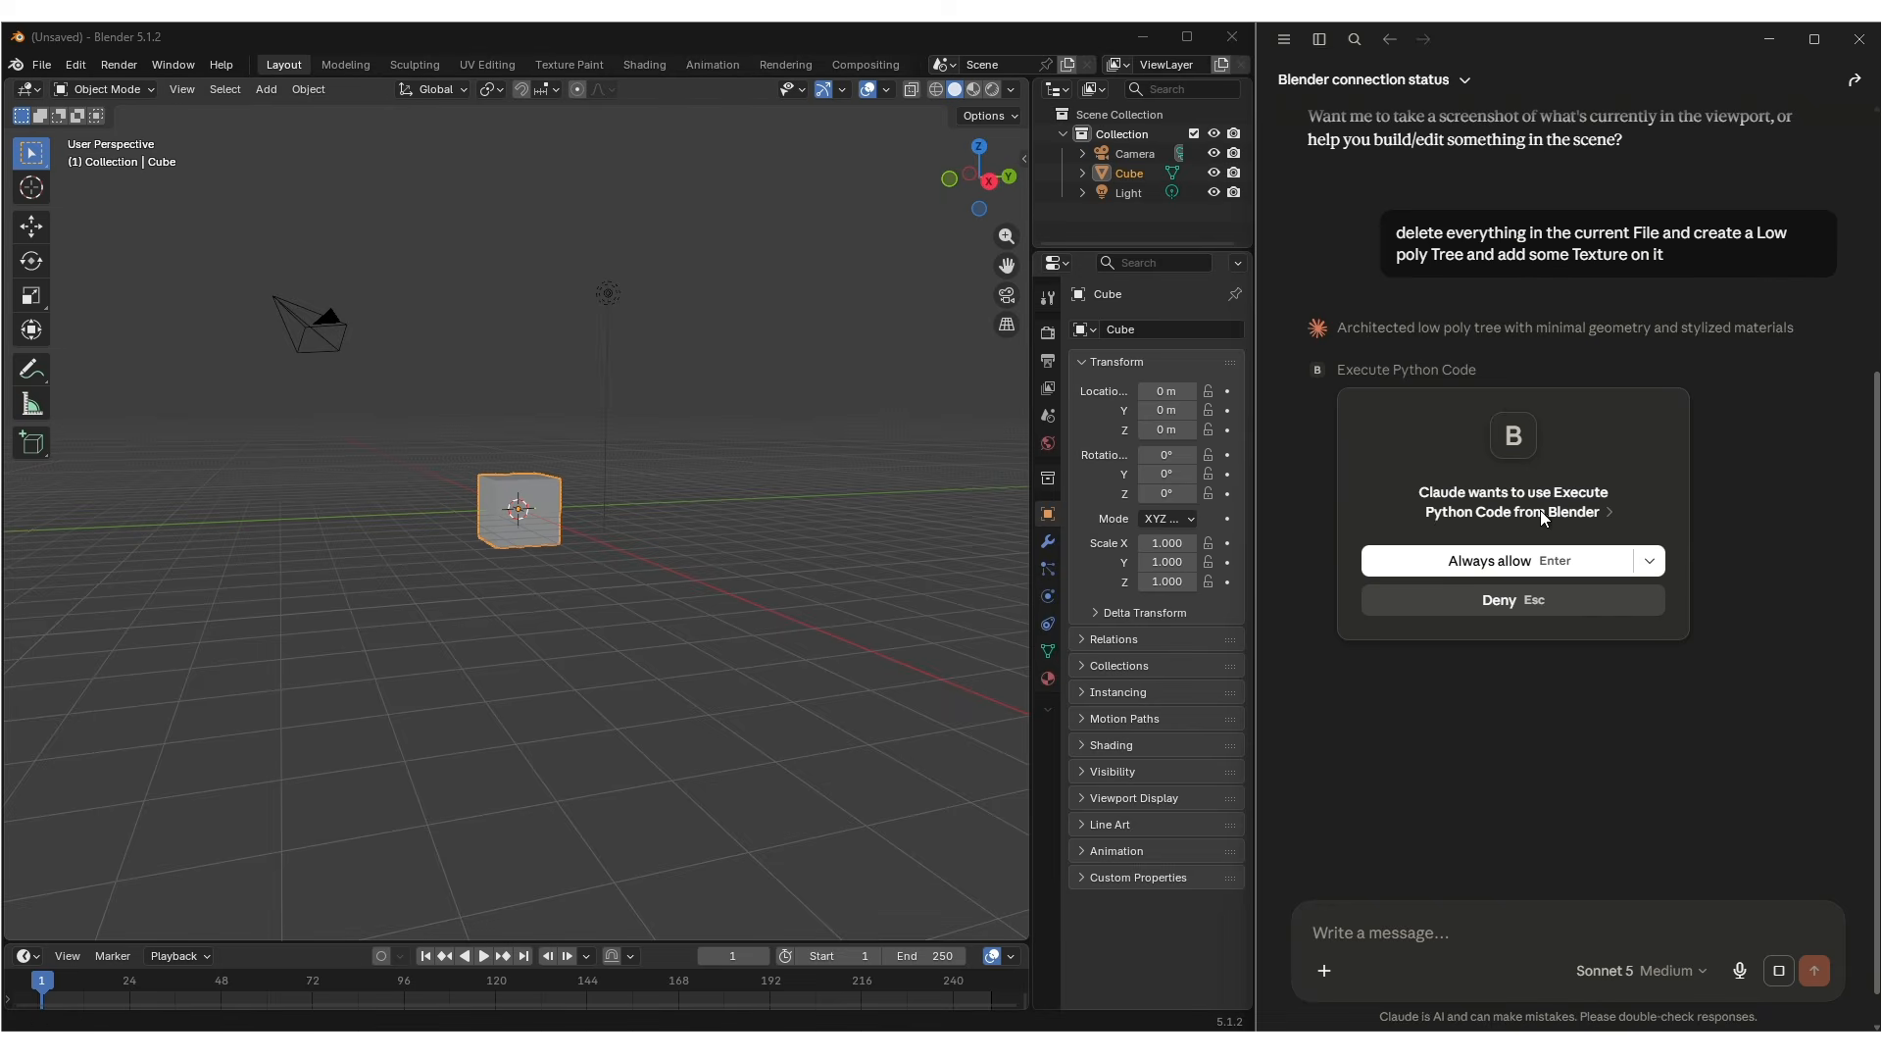
Always allow Claude to use Blender's Execute Python Code and Get Area Screenshot tools so the tree gets built
click(1506, 562)
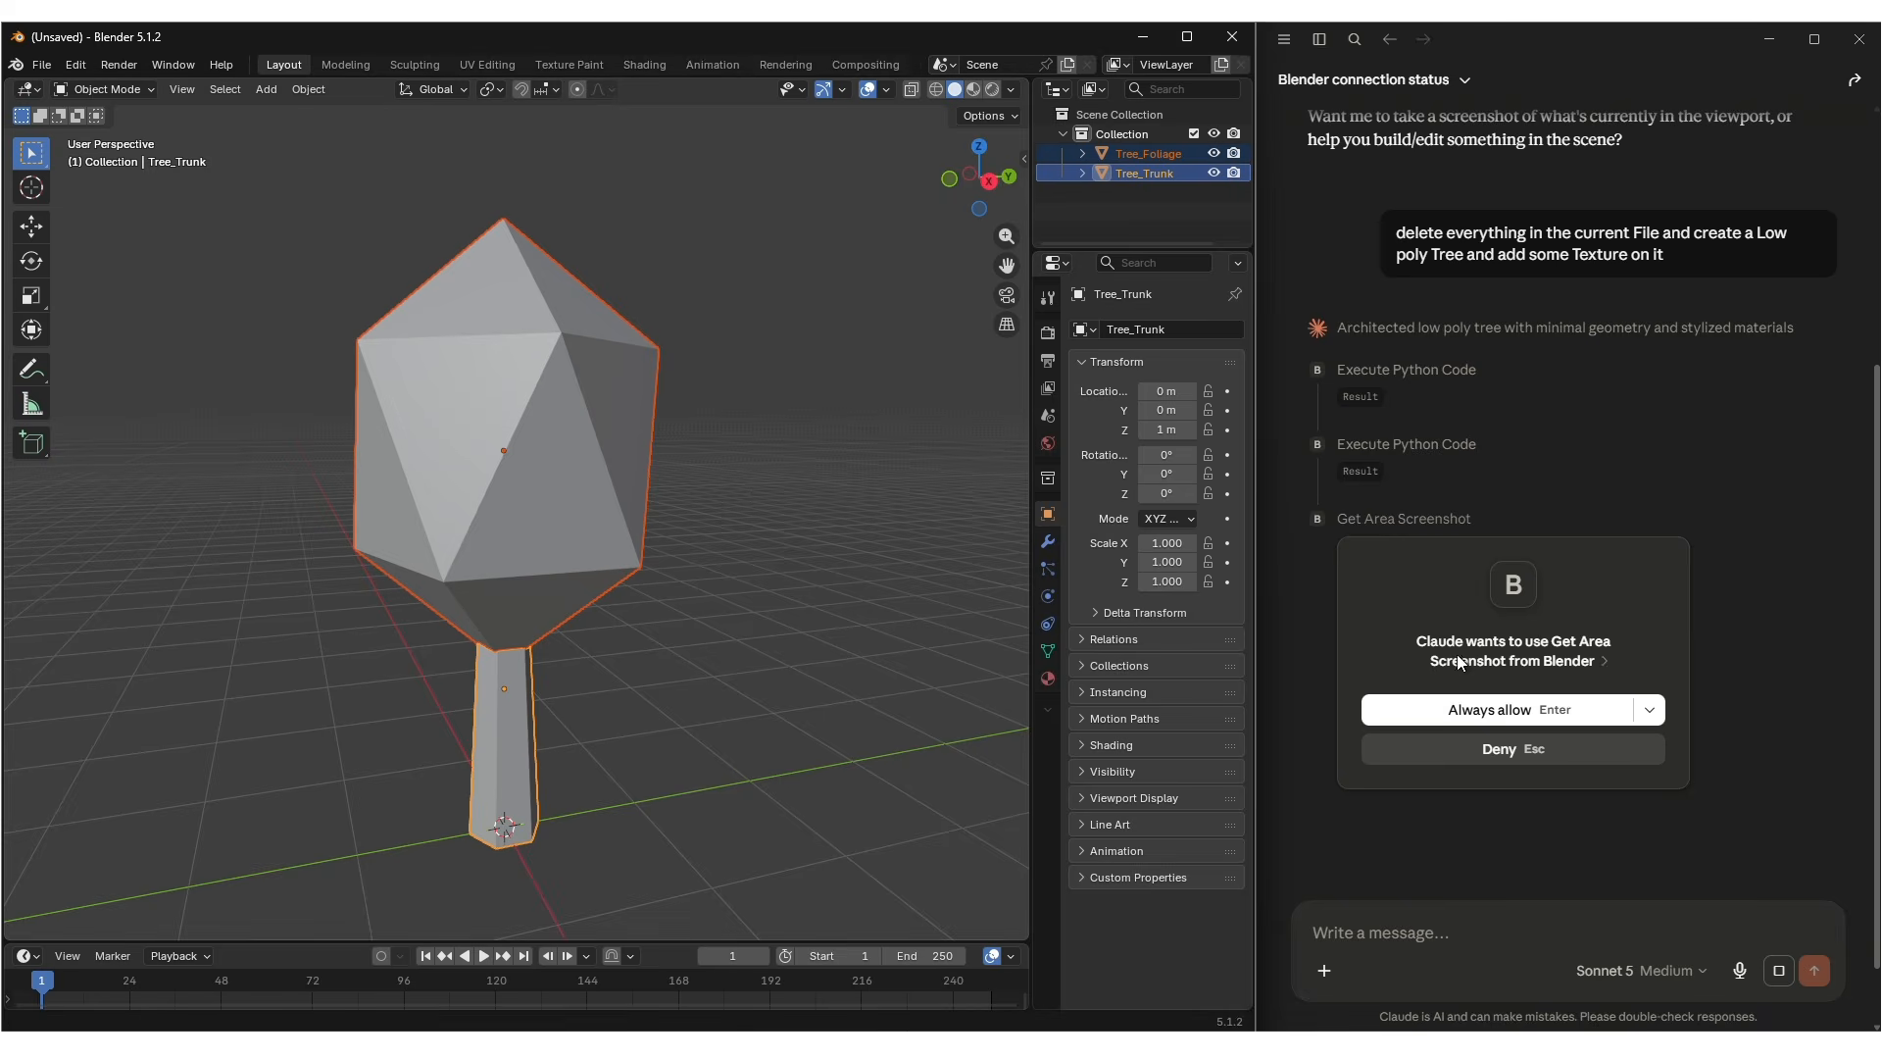
click(1458, 704)
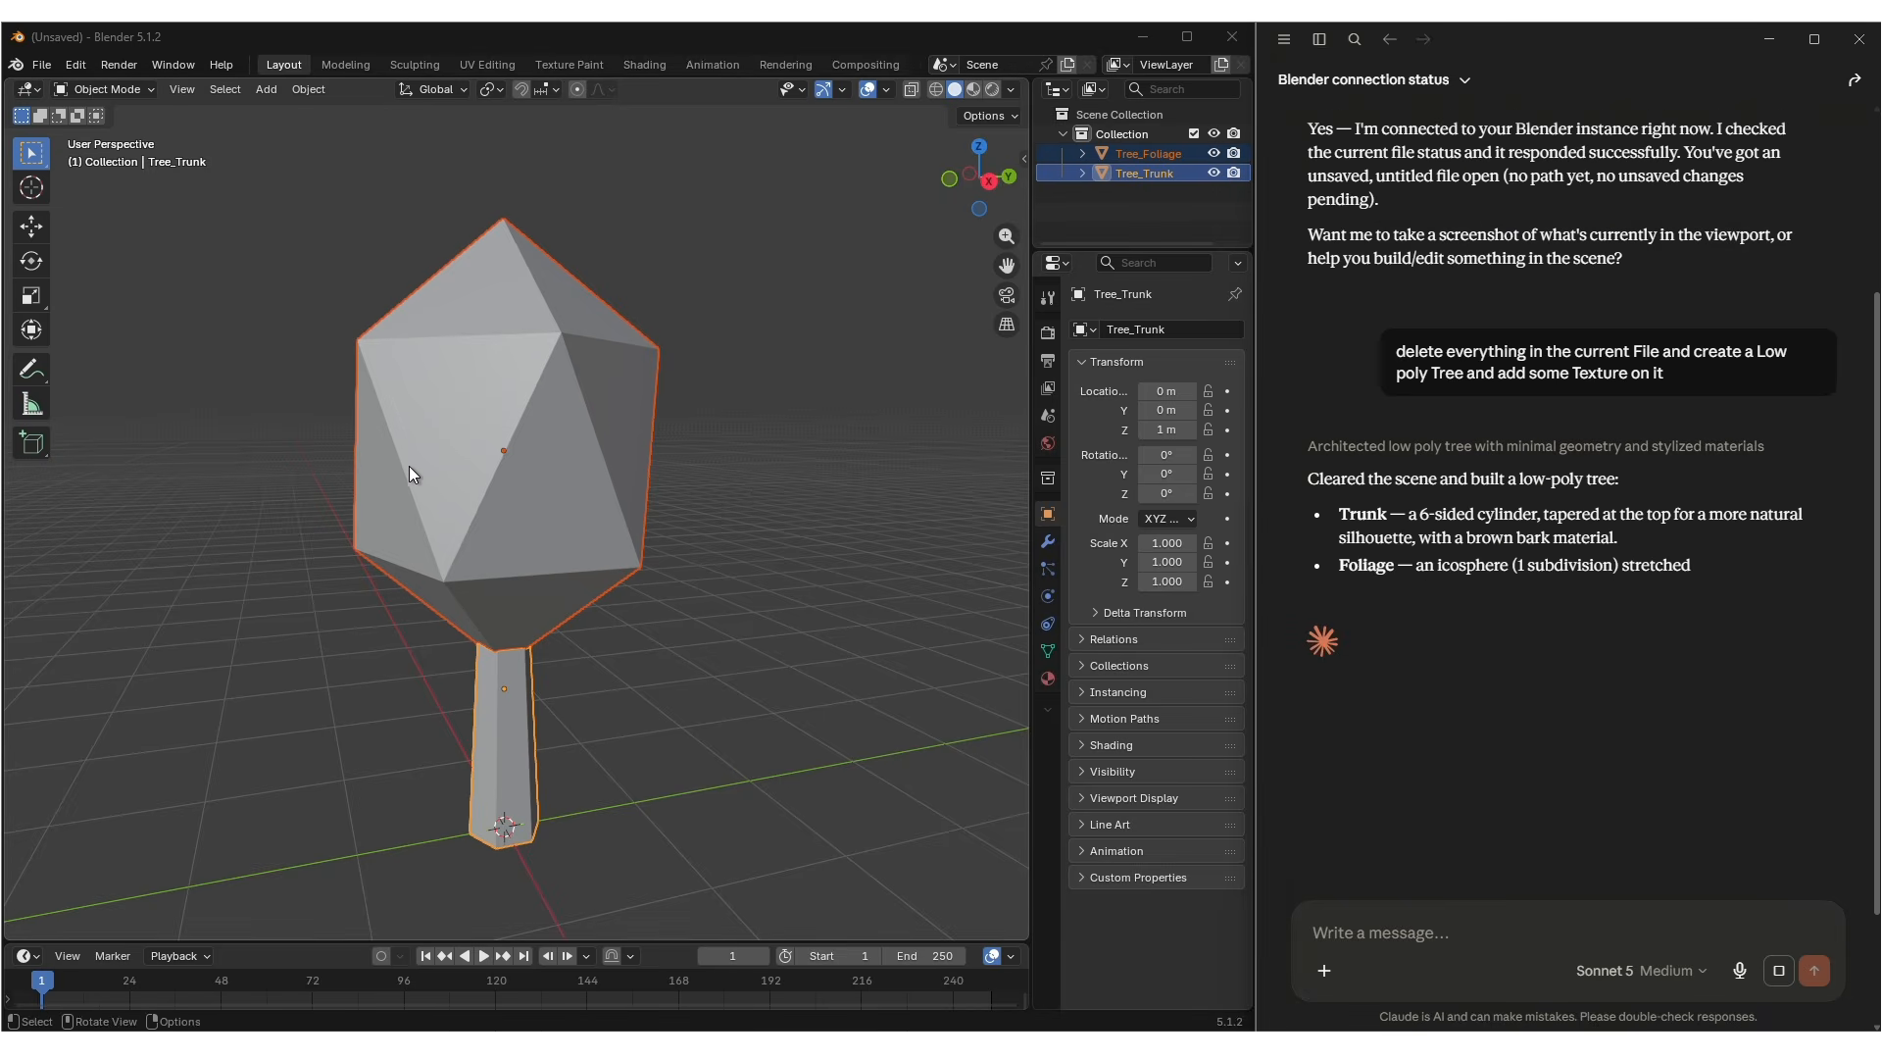
click(1806, 779)
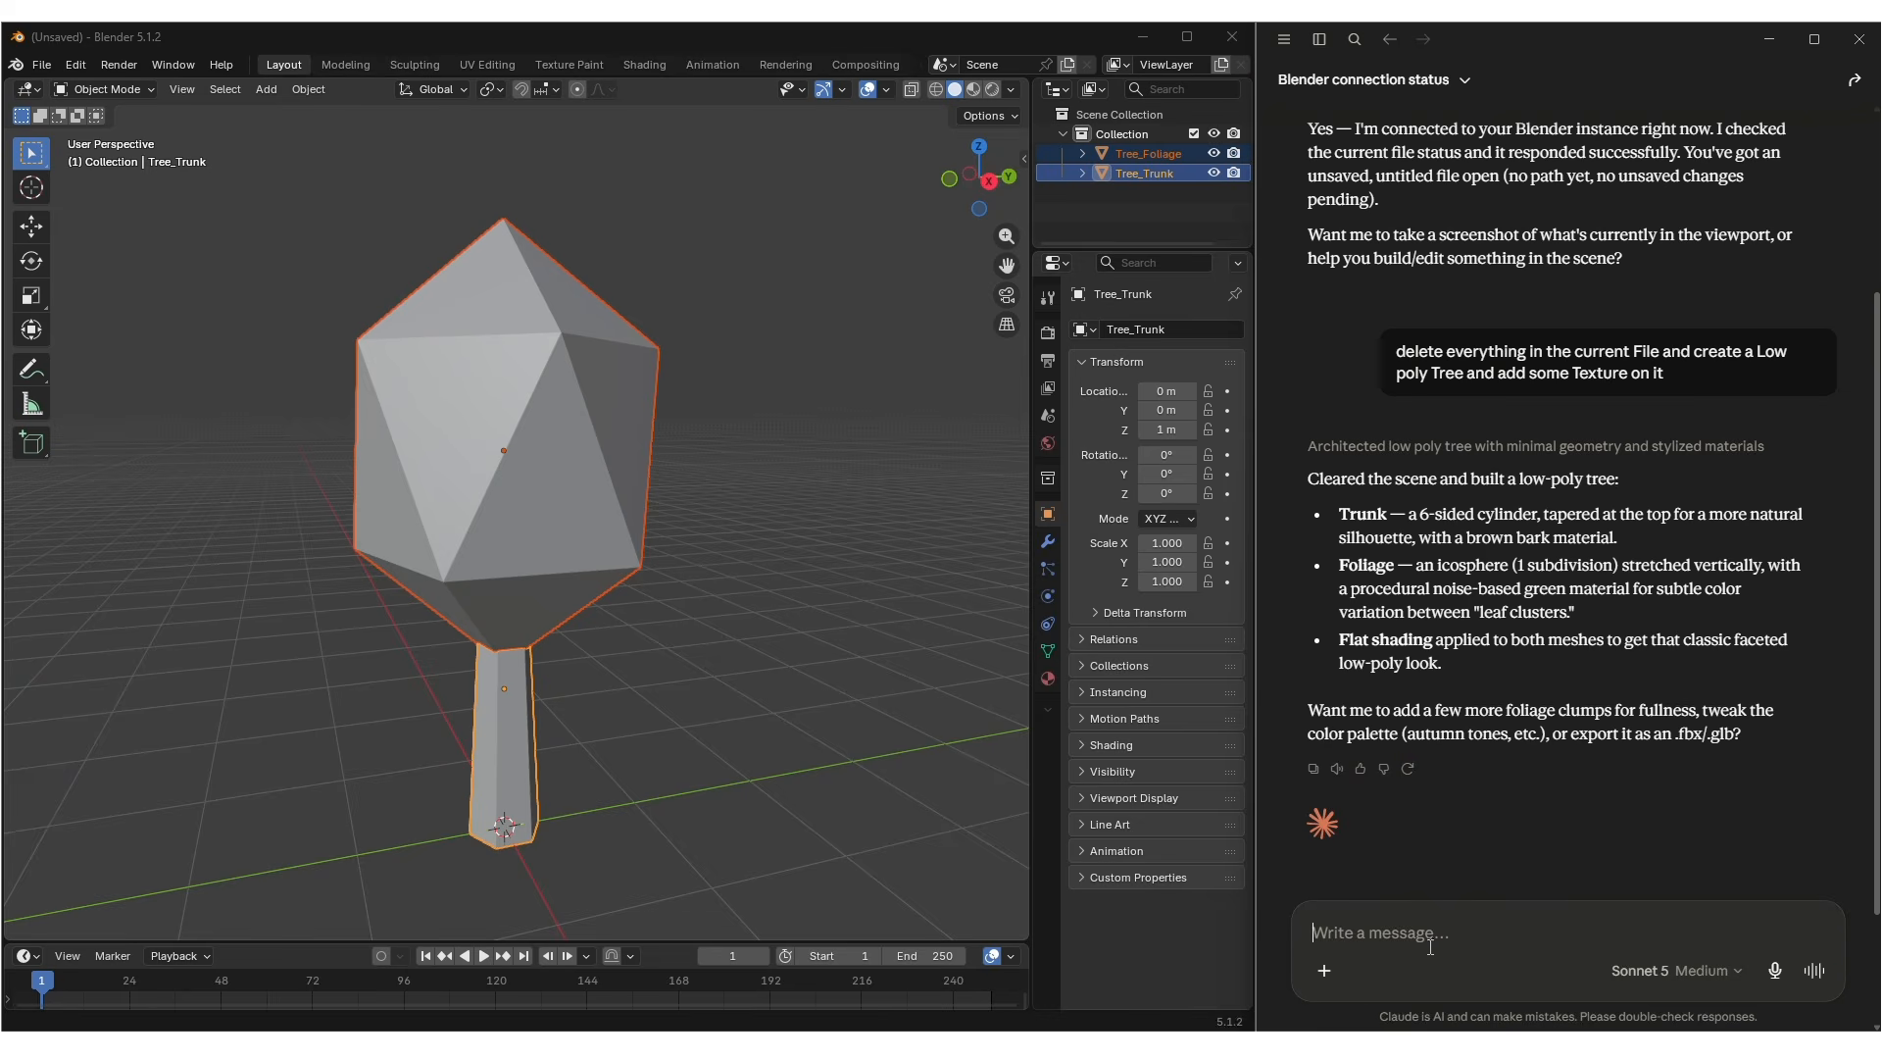
Accept Claude's offer of more foliage clumps with the reply "yes plz" and read where the exported .glb file was saved
text(yes plz)
key(Return)
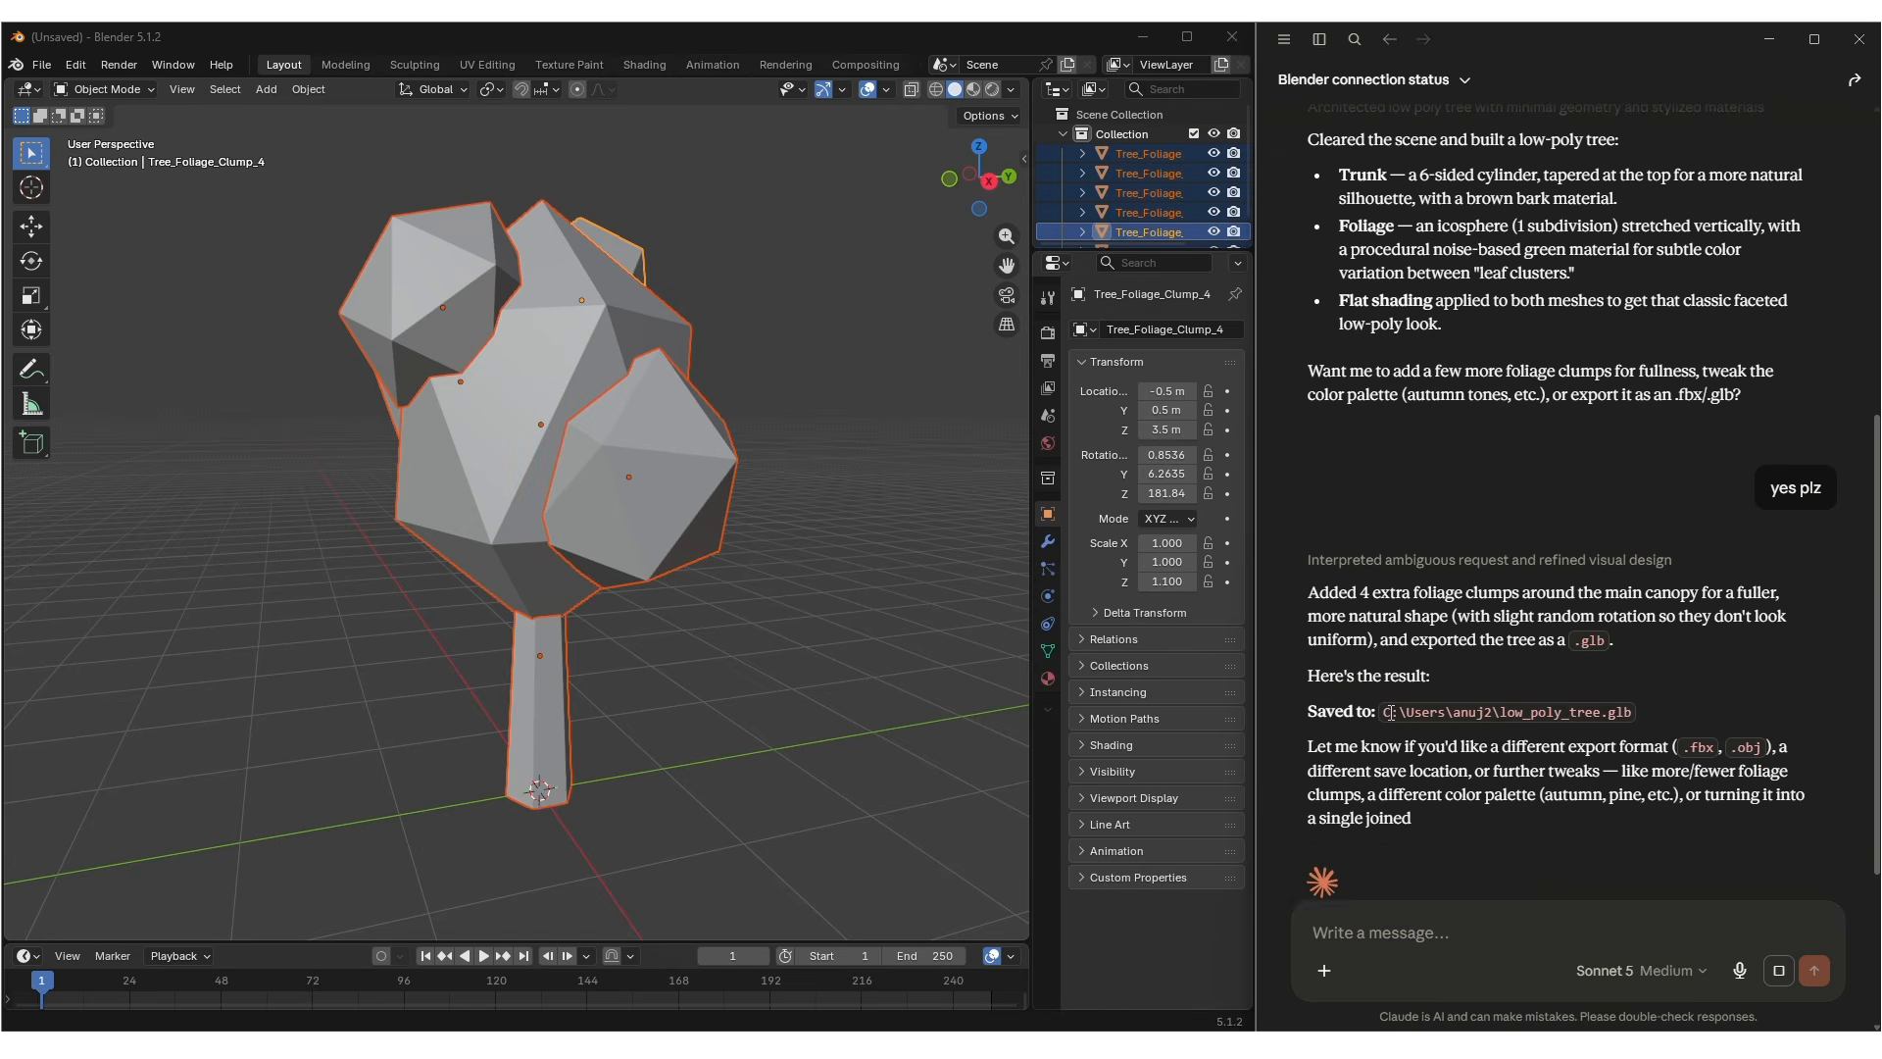
drag(1382, 712, 1632, 712)
click(1508, 707)
scroll(1494, 789, down, 3)
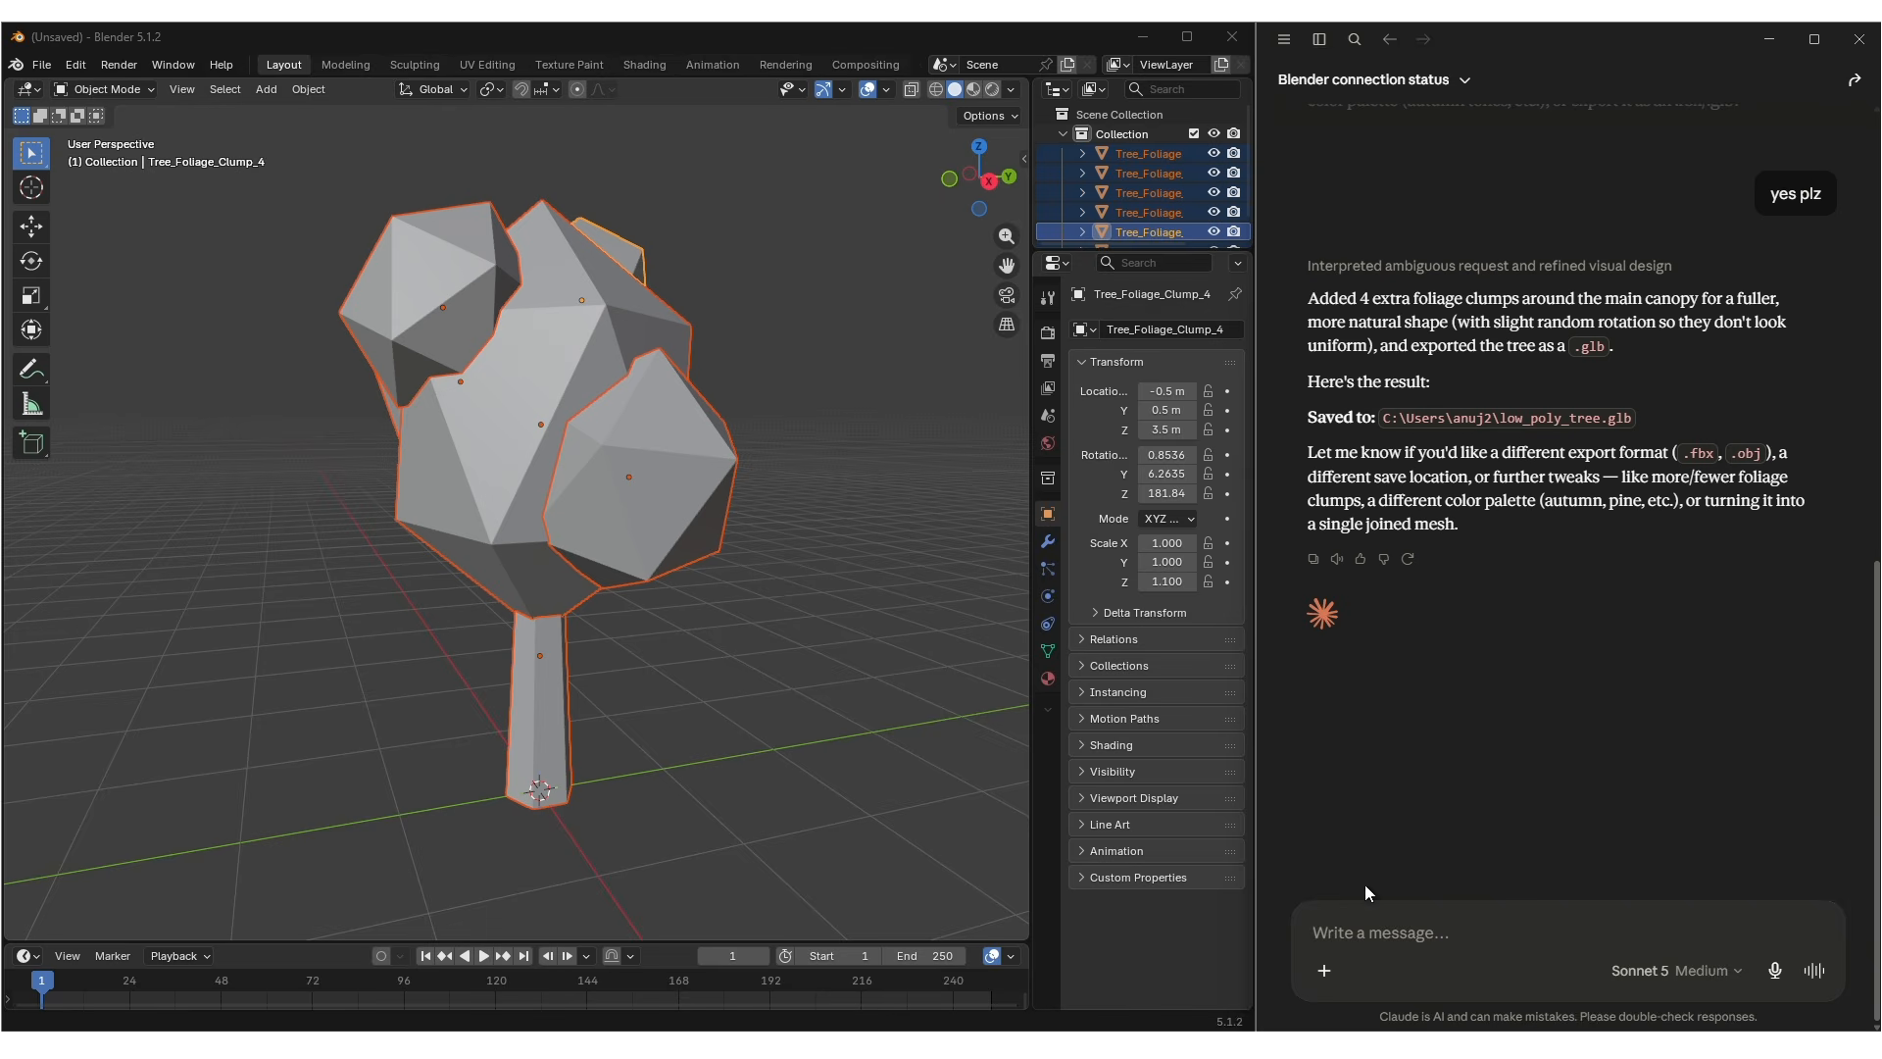
Play the timeline briefly to check the tree for animation, deselect all objects and stop playback
click(484, 955)
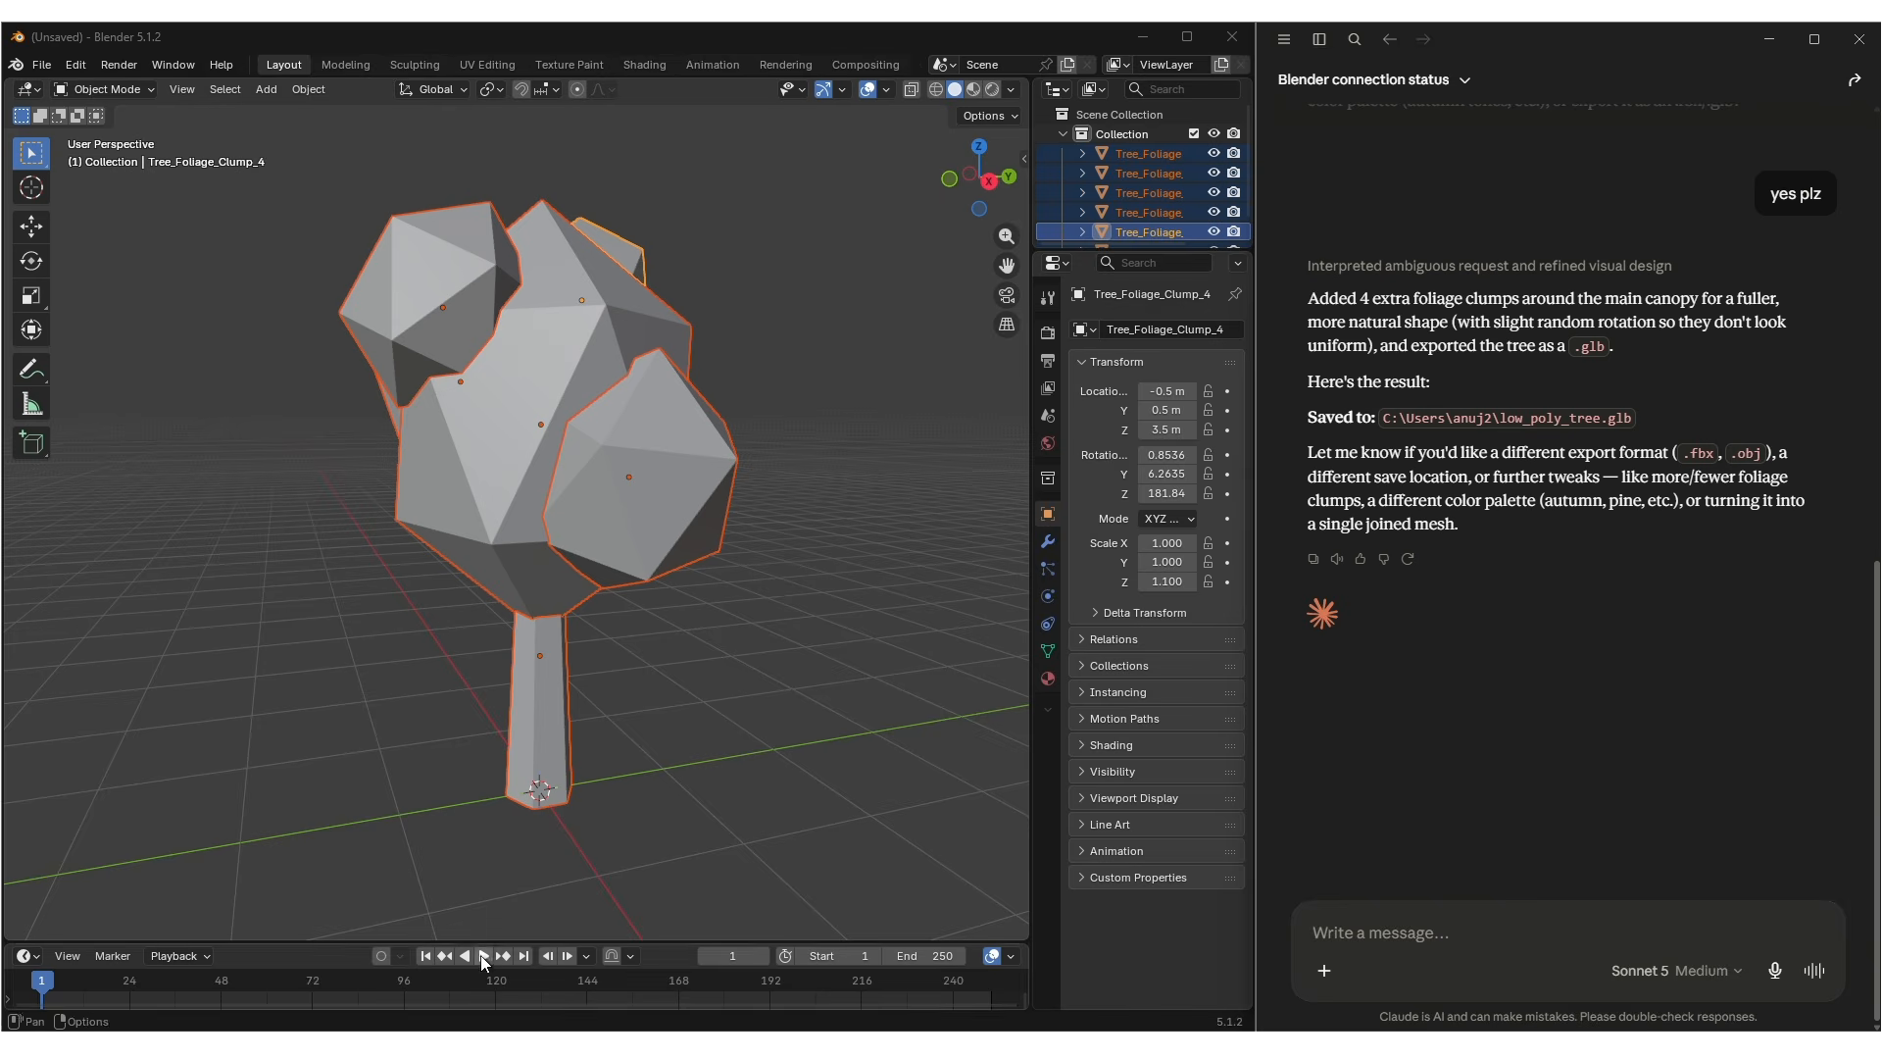
click(637, 806)
key(space)
Send Claude the prompt "Add some Animation into current tree model"
click(1382, 926)
text(Add some Animation into current tree m)
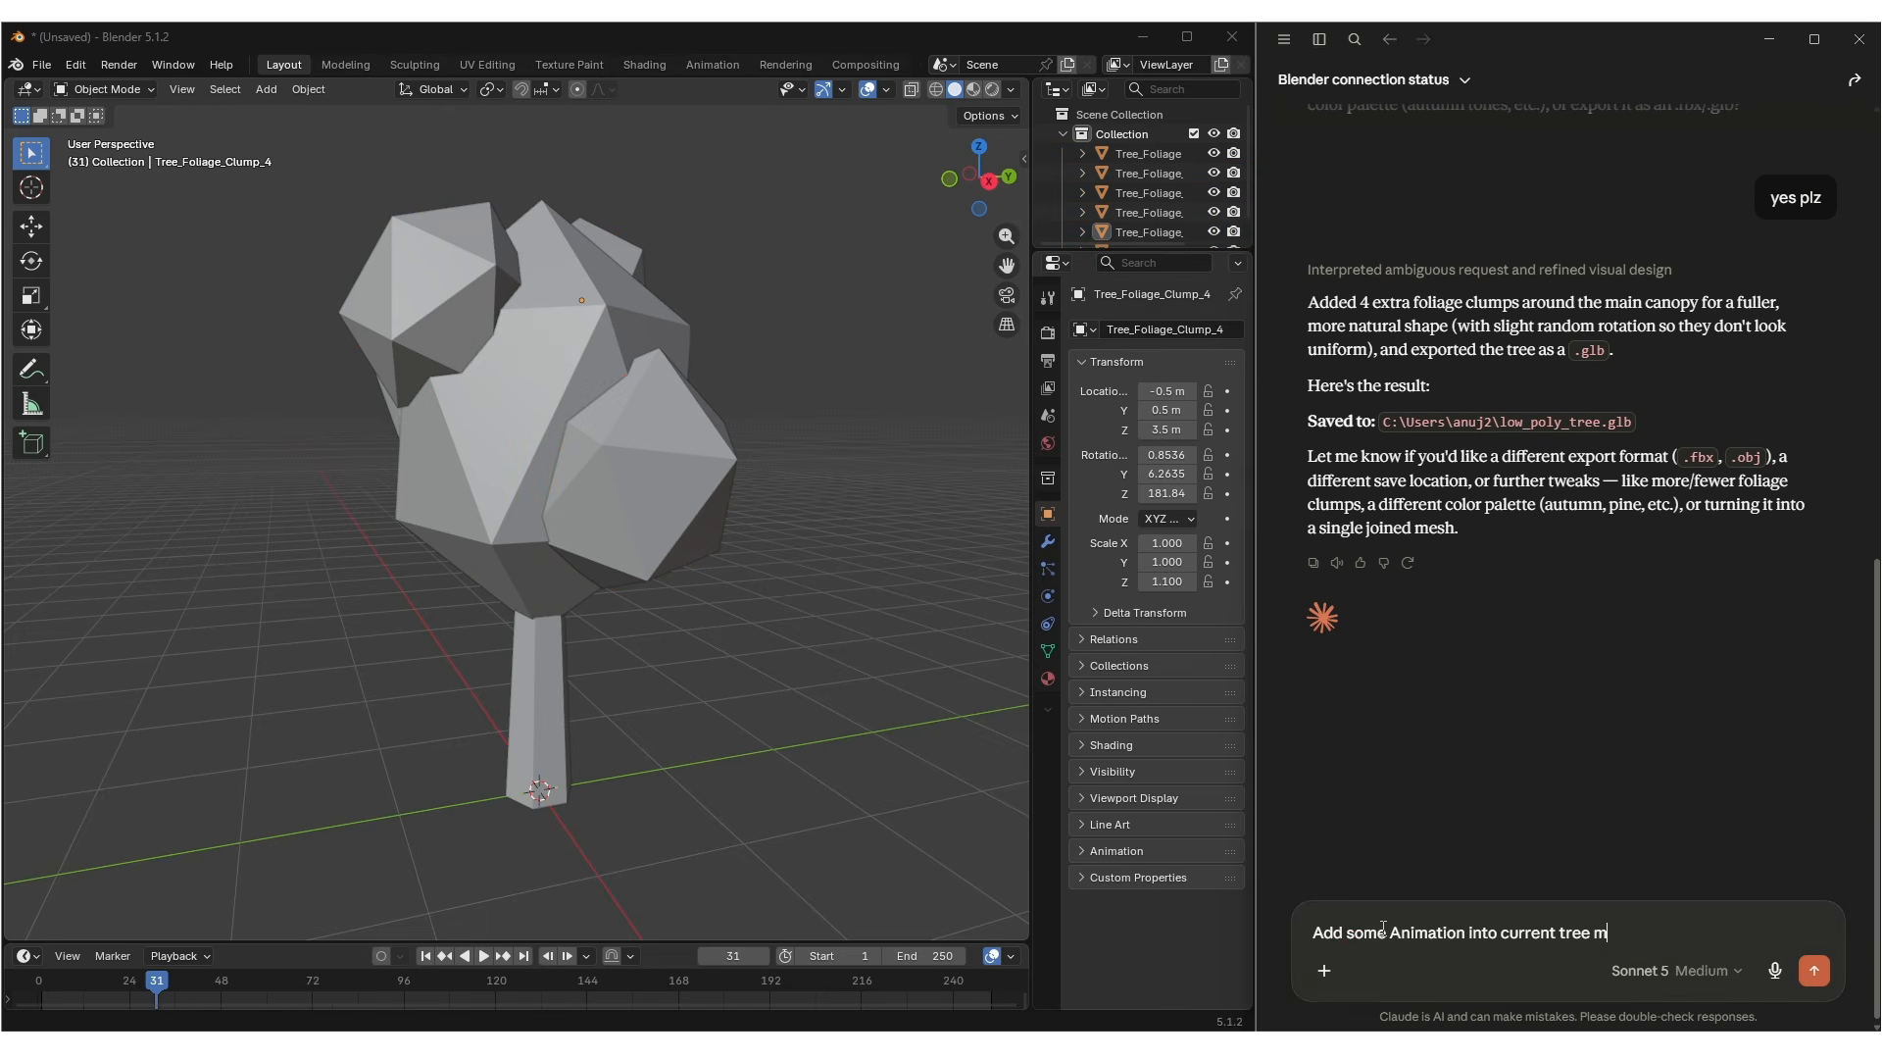
text(odel)
key(Return)
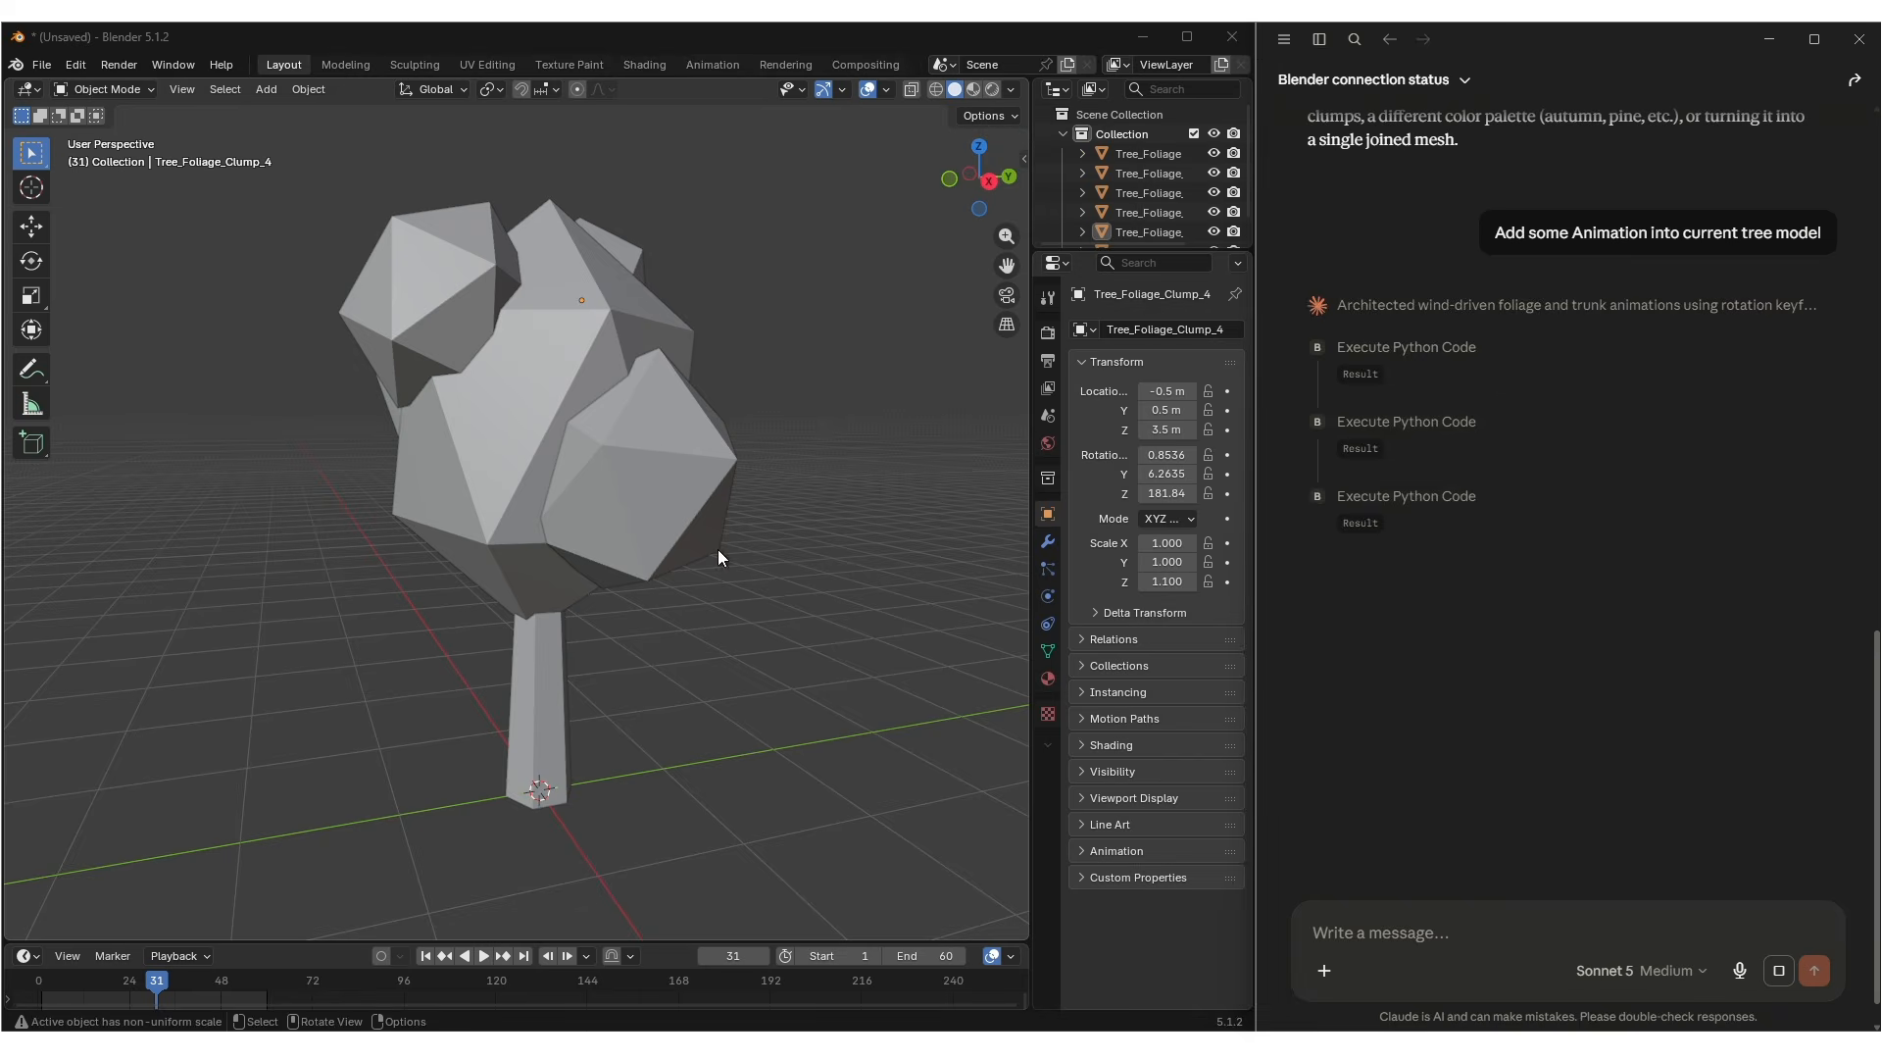
Play the tree's animation and switch the viewport shading to Material Preview after trying the Rendered mode
scroll(1081, 145, down, 2)
click(483, 955)
click(992, 89)
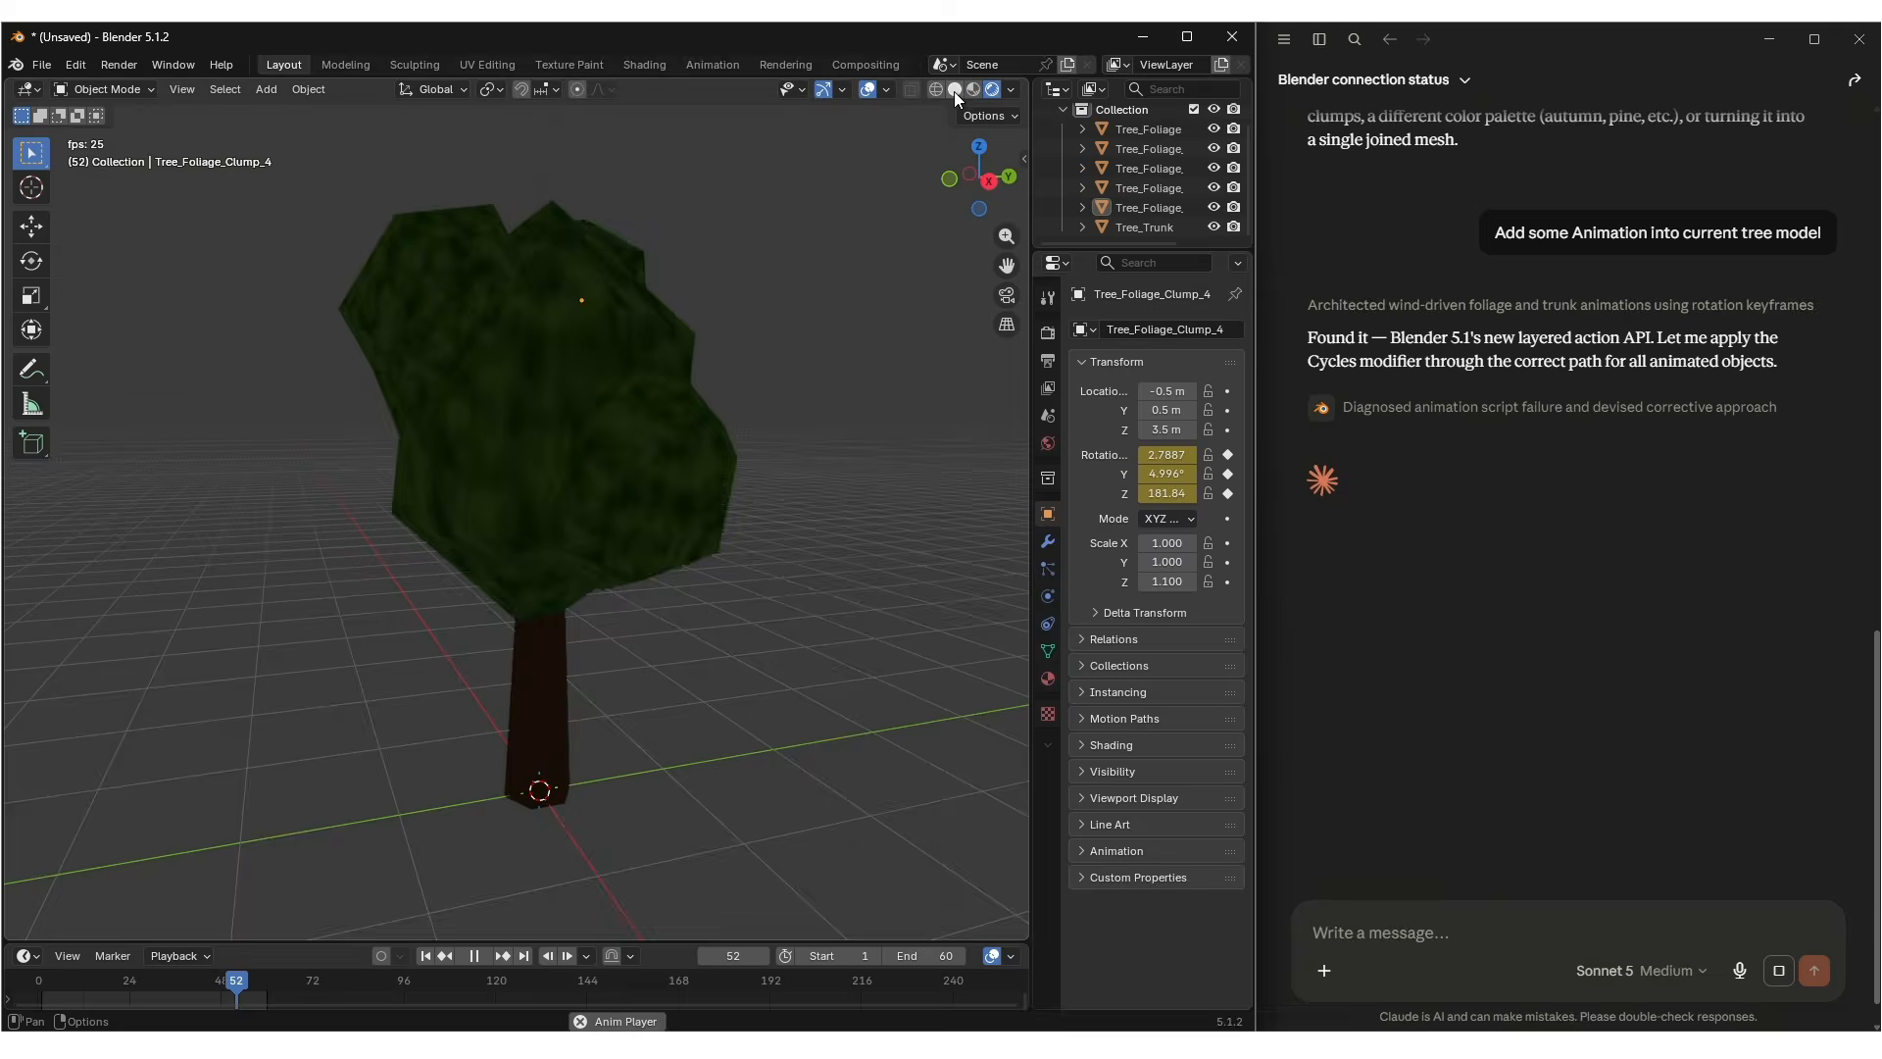
click(972, 89)
Send Claude the prompt "add some falling leaf animation and also add a Ground and make it look realistic"
click(1389, 929)
text(add some falling leaf animation and also add a Ground and make it look realistic)
key(Return)
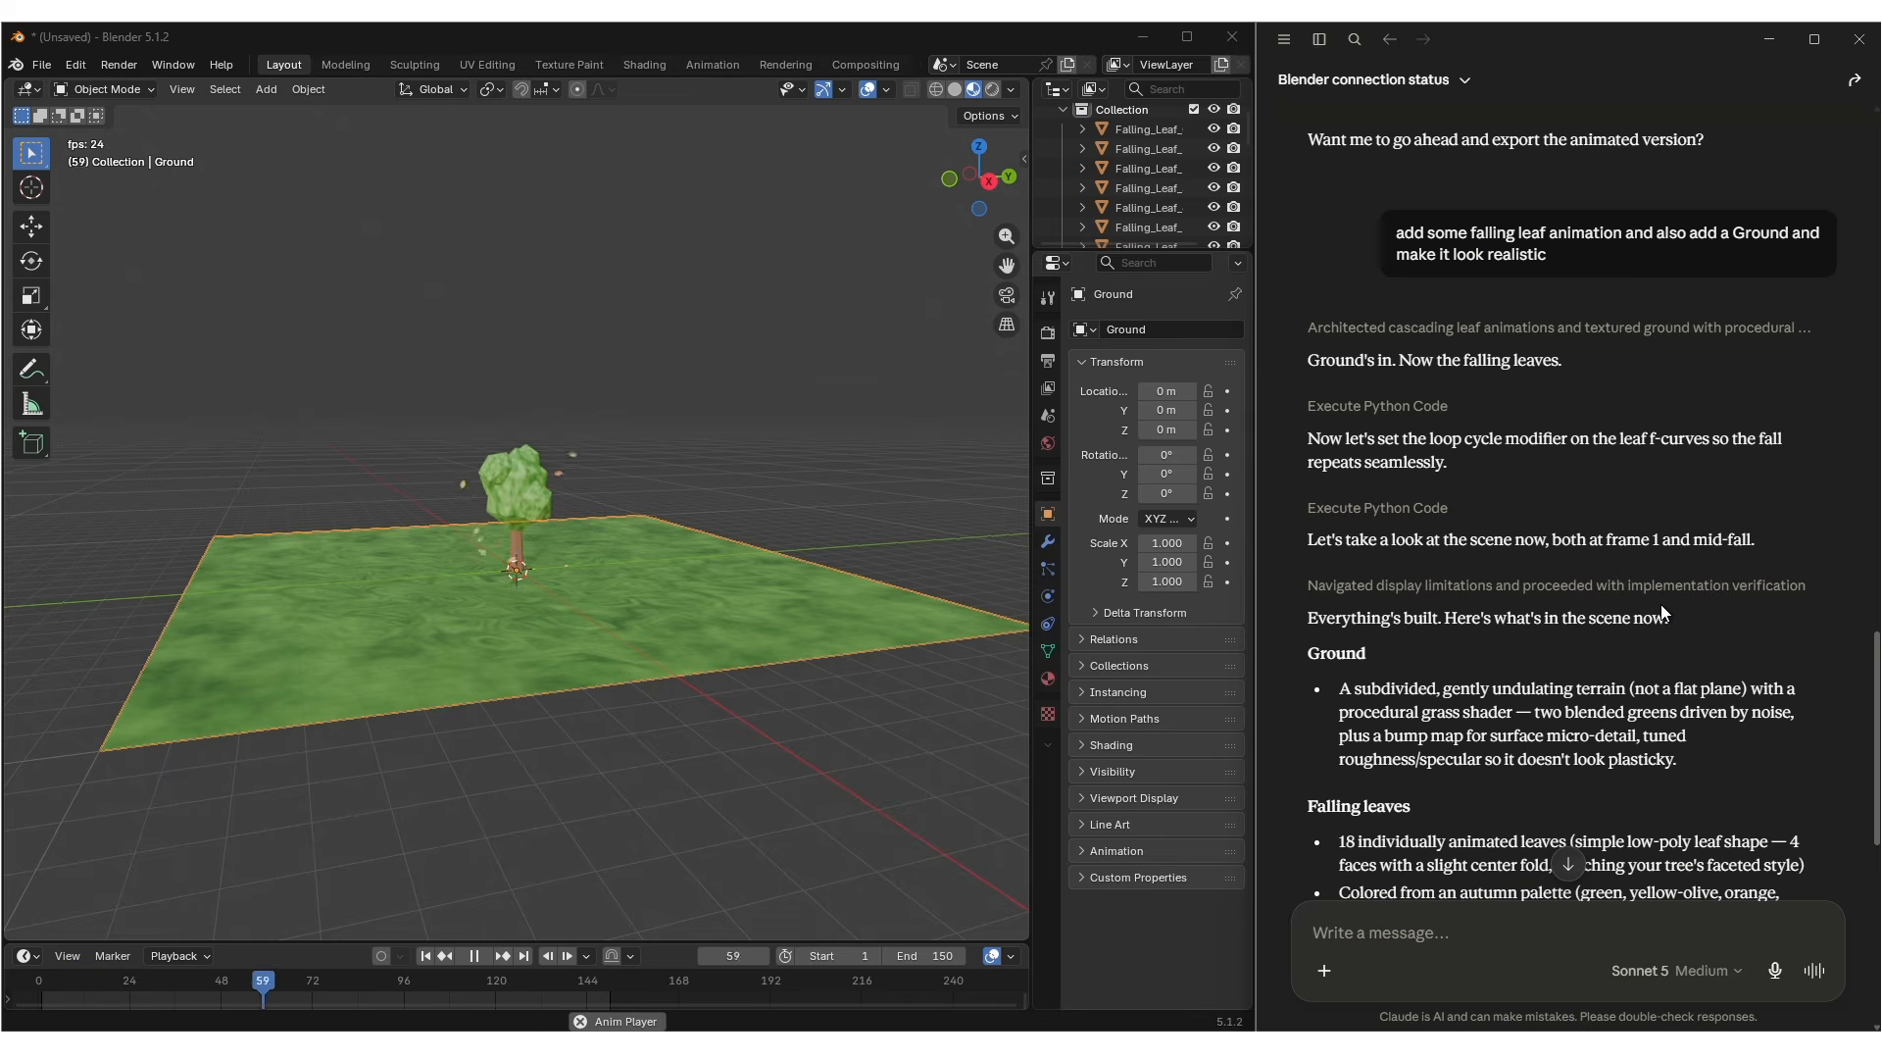
Ask Claude to render out a short preview video in MP4 format, choosing to install the small Python video package imageio-ffmpeg
click(1657, 936)
text(Render out a short preview video in MP4 Fomat)
key(Return)
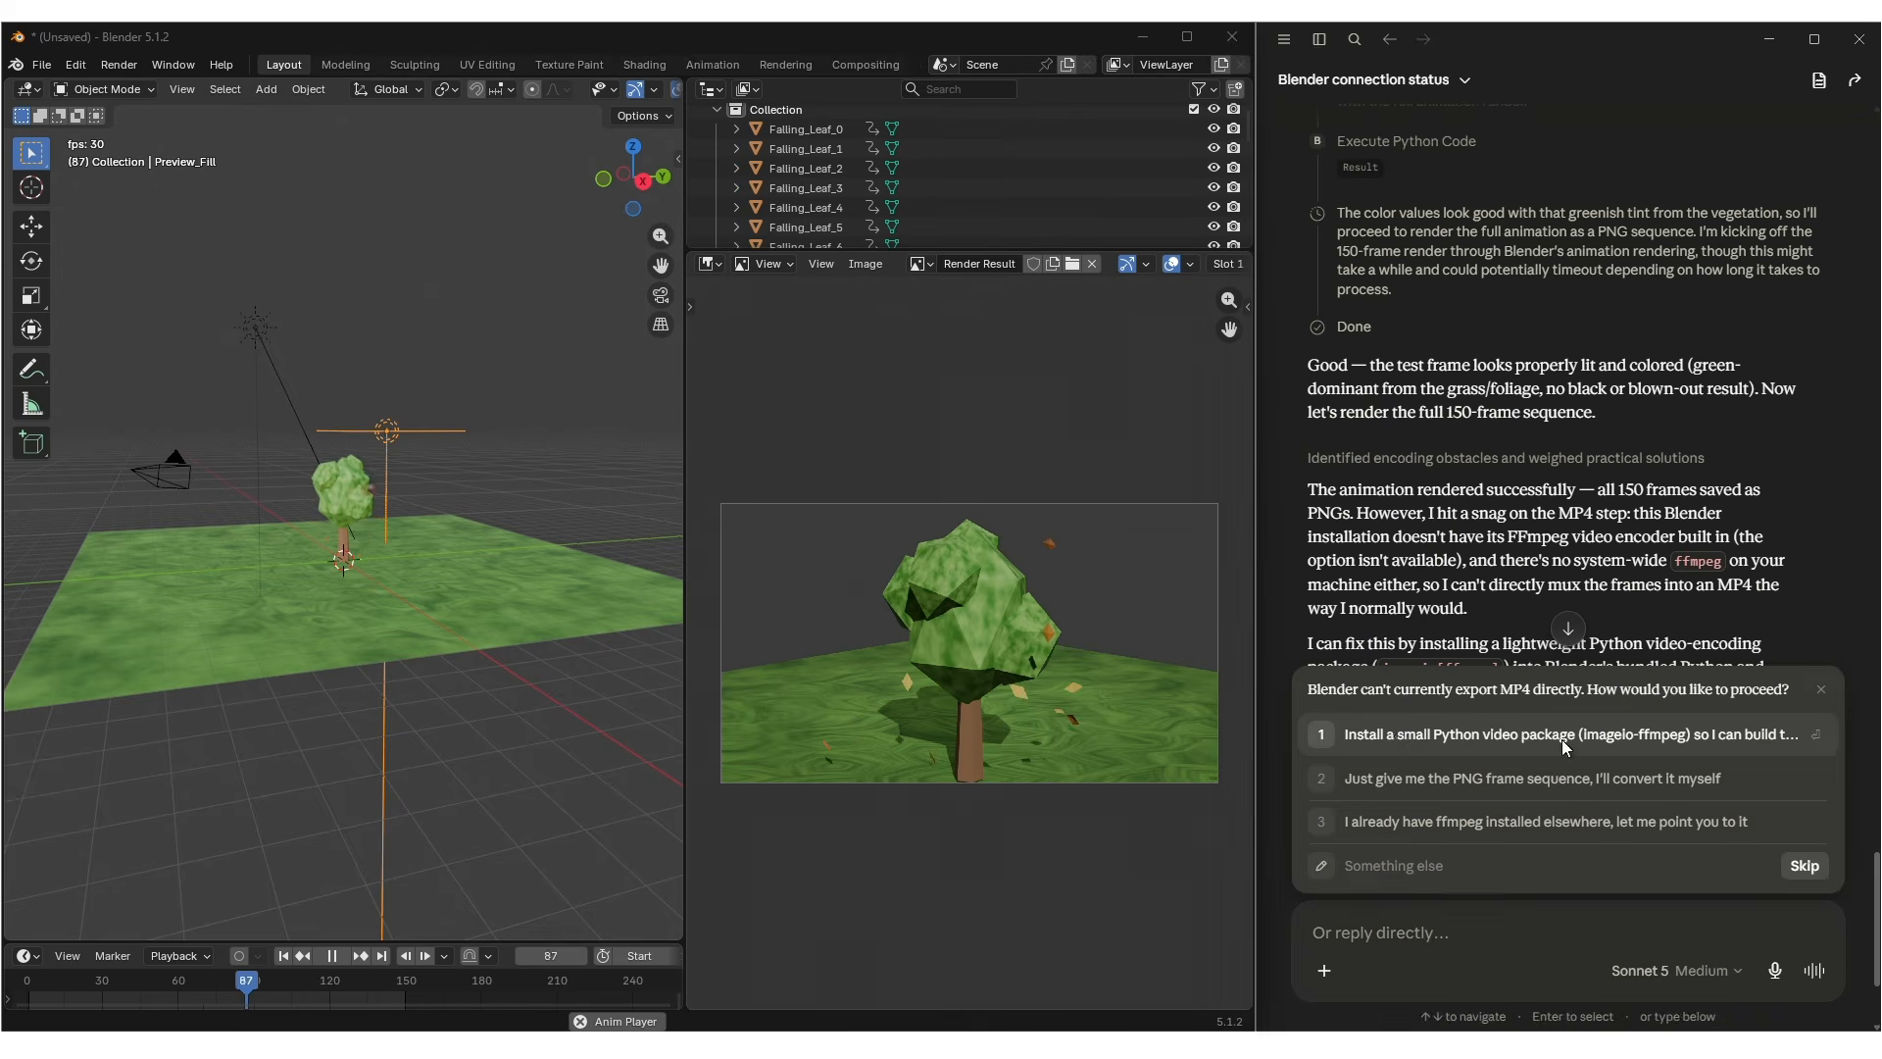
click(1403, 734)
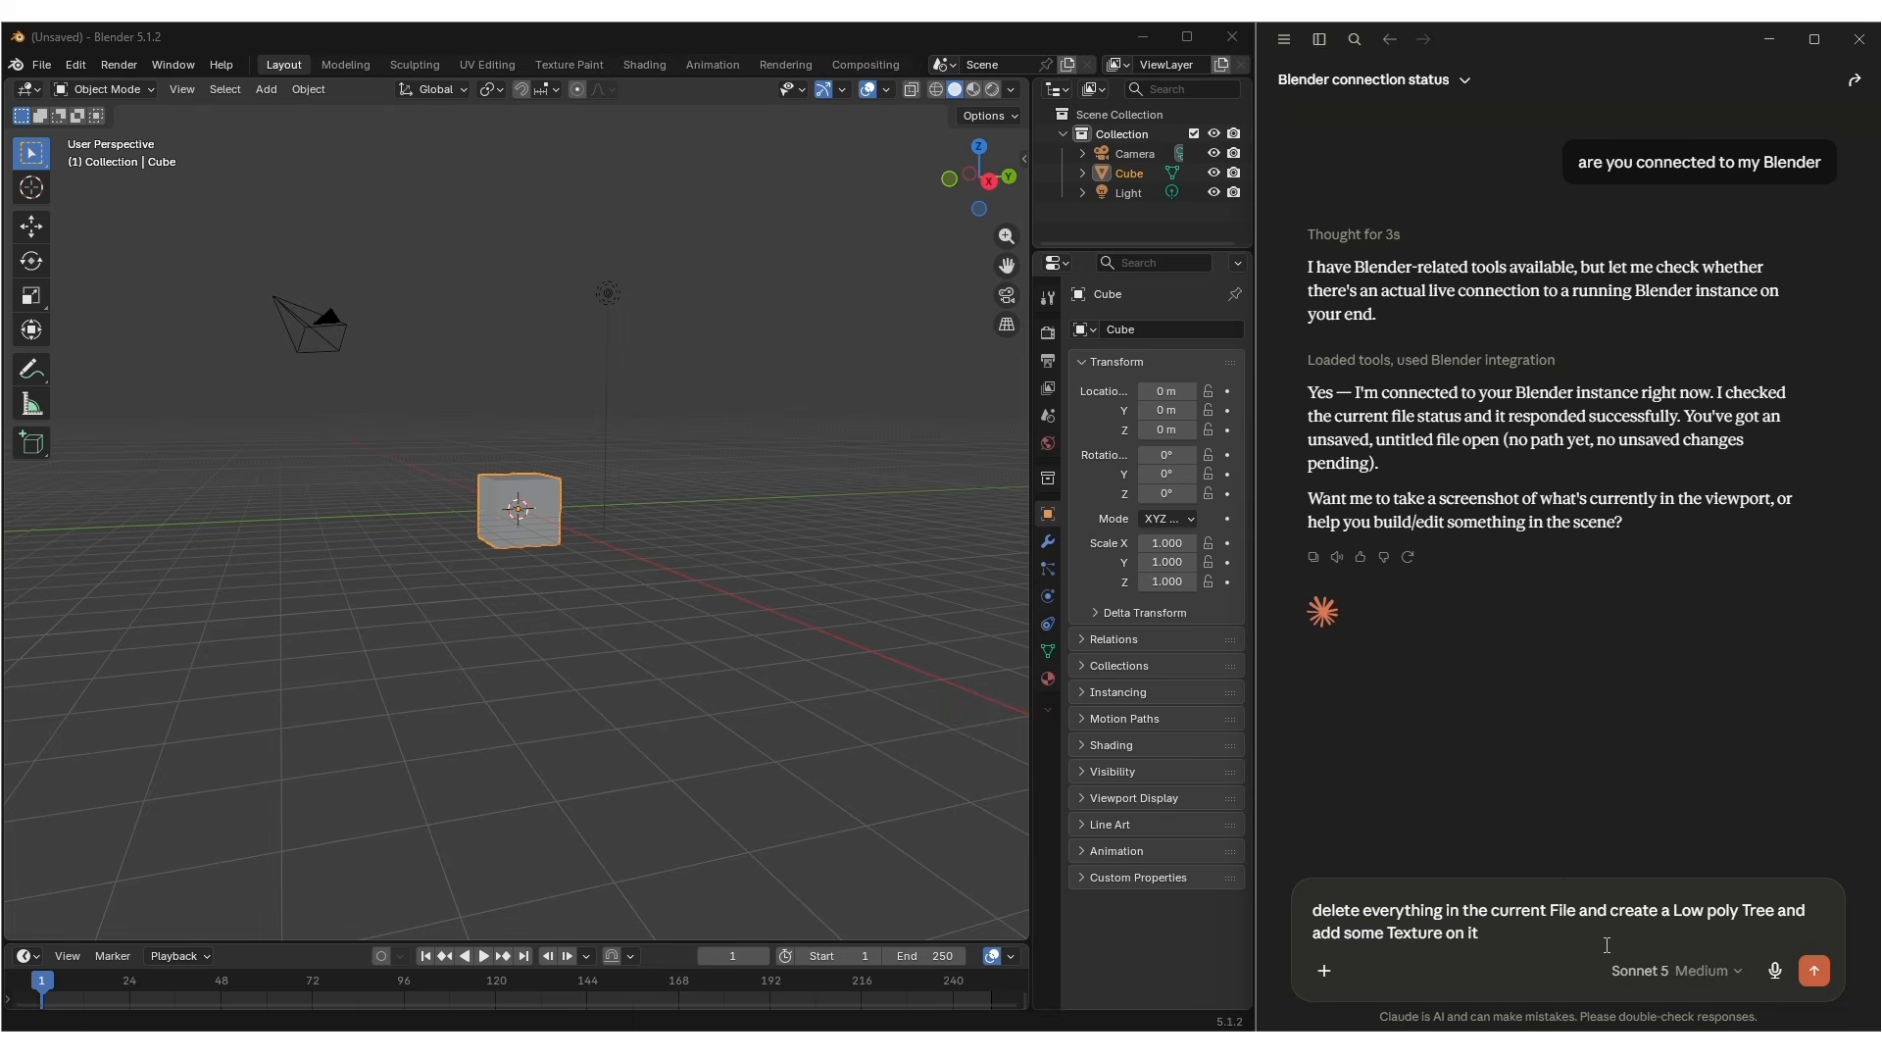
Open the list of available Claude models for the chat
click(1654, 973)
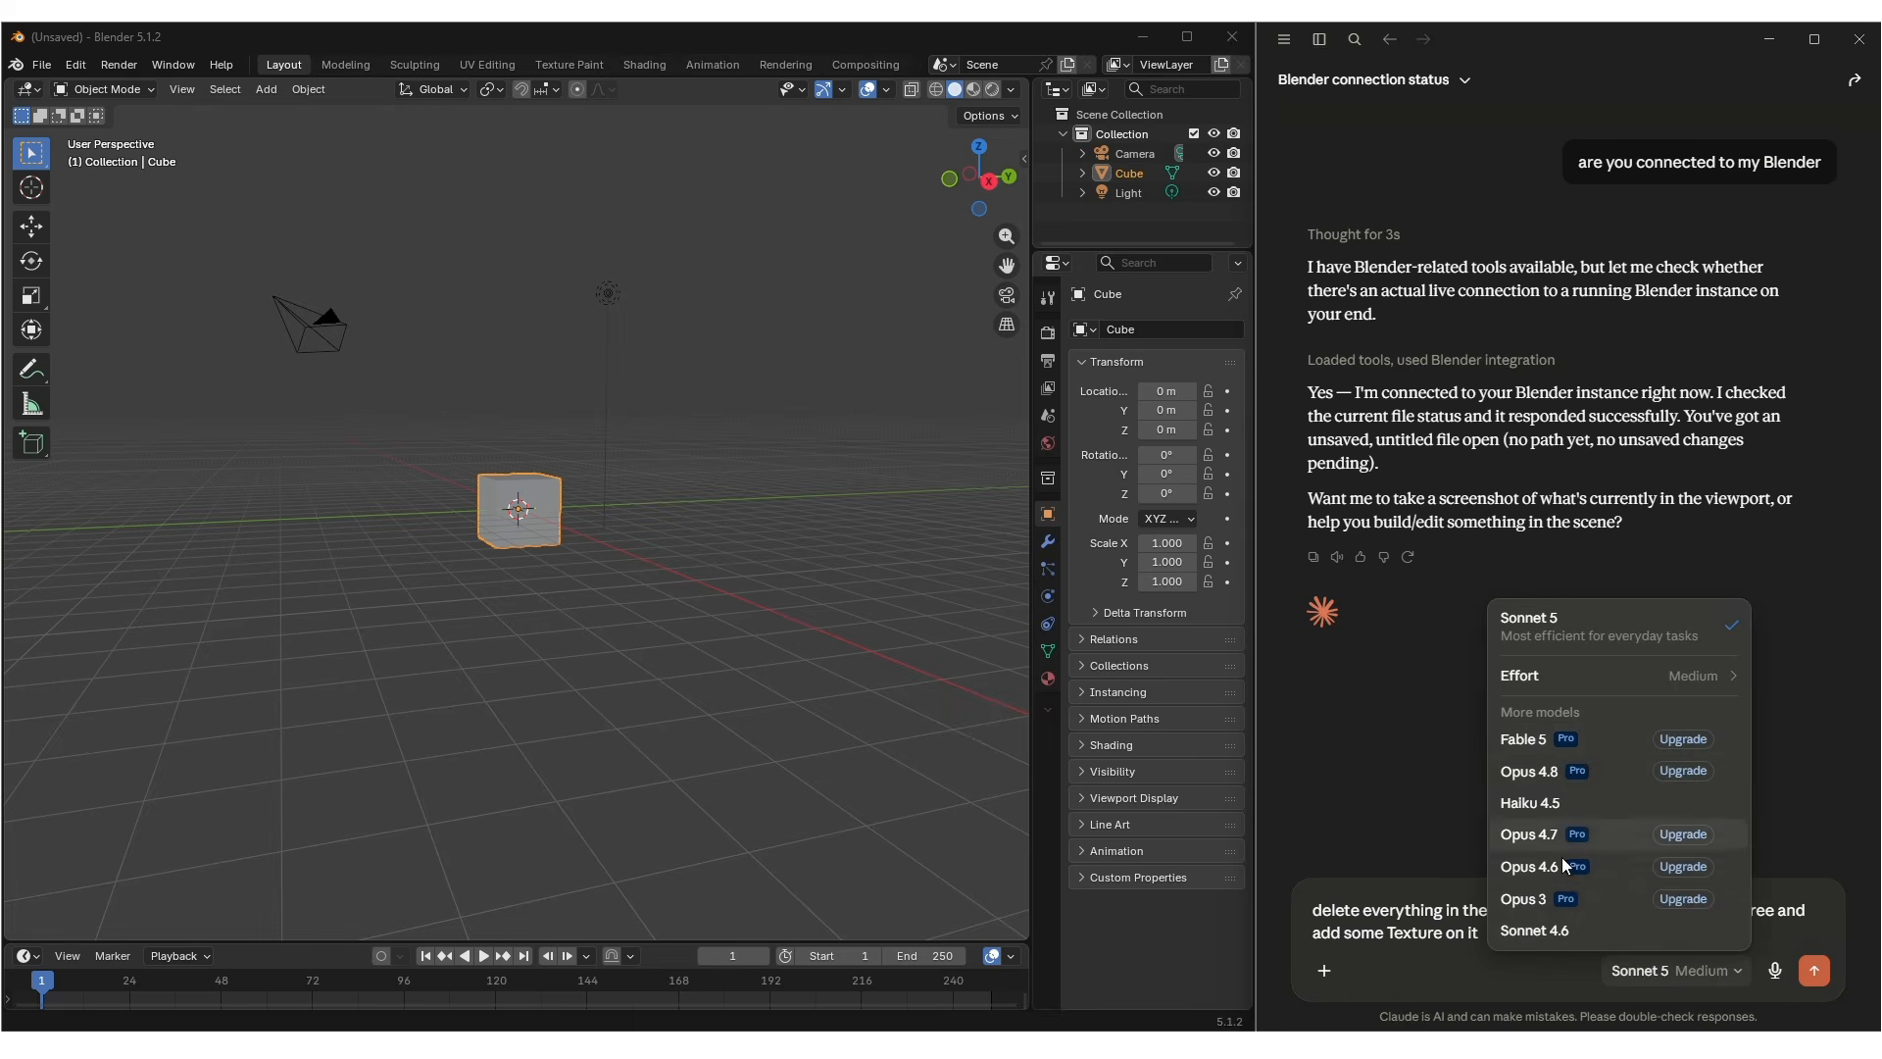